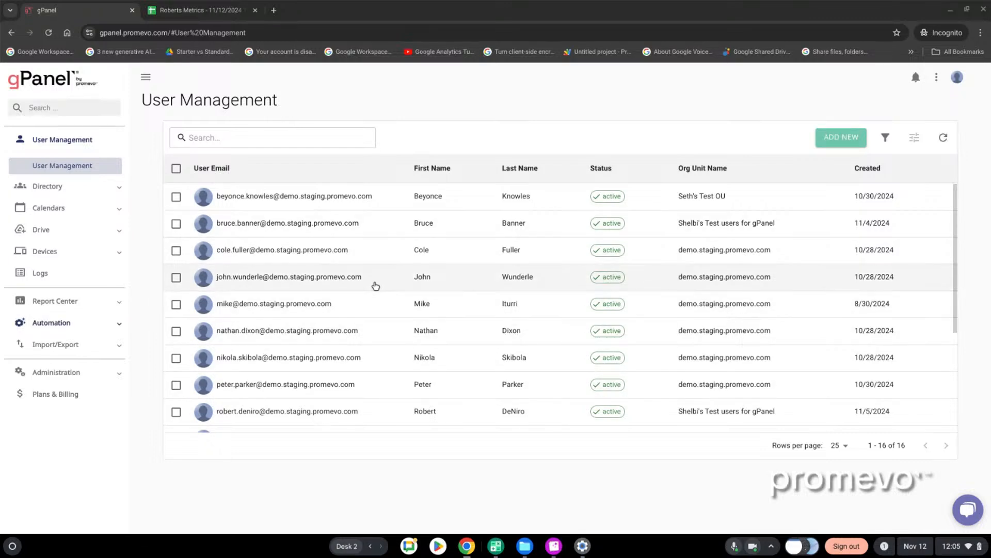
Review the user list in User Management and look at the setup form for adding a new user
scroll(356, 403, down, 3)
scroll(362, 392, up, 3)
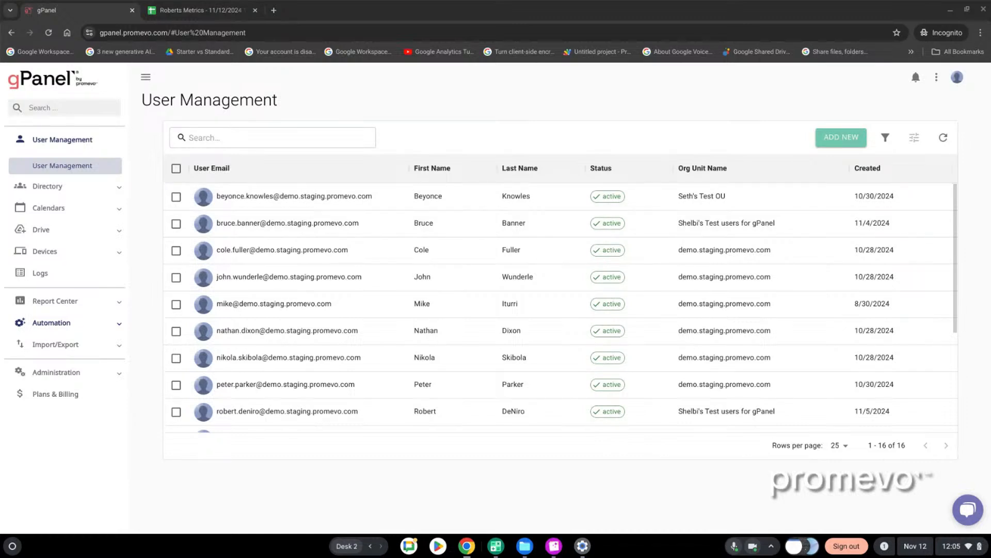
scroll(671, 258, down, 4)
scroll(689, 304, up, 3)
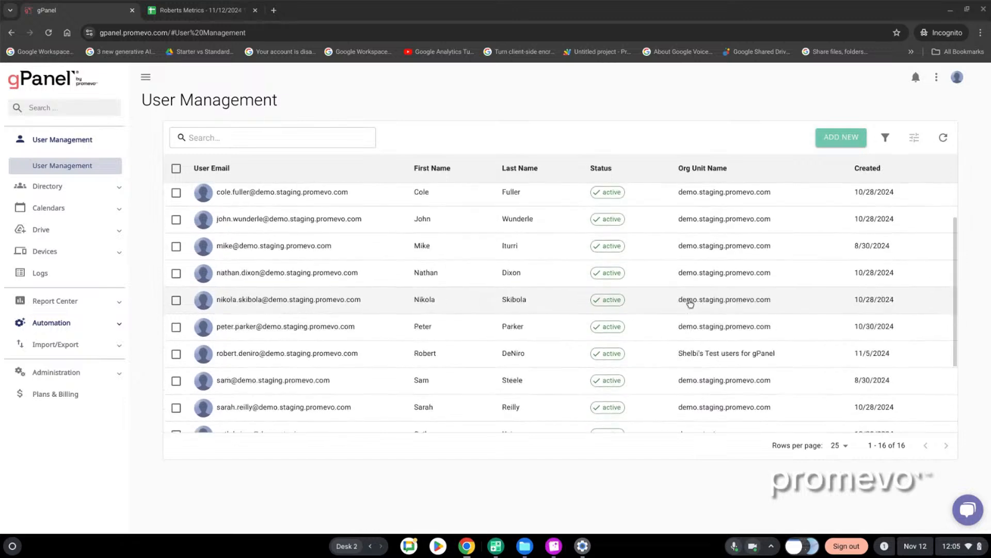
scroll(690, 304, up, 1)
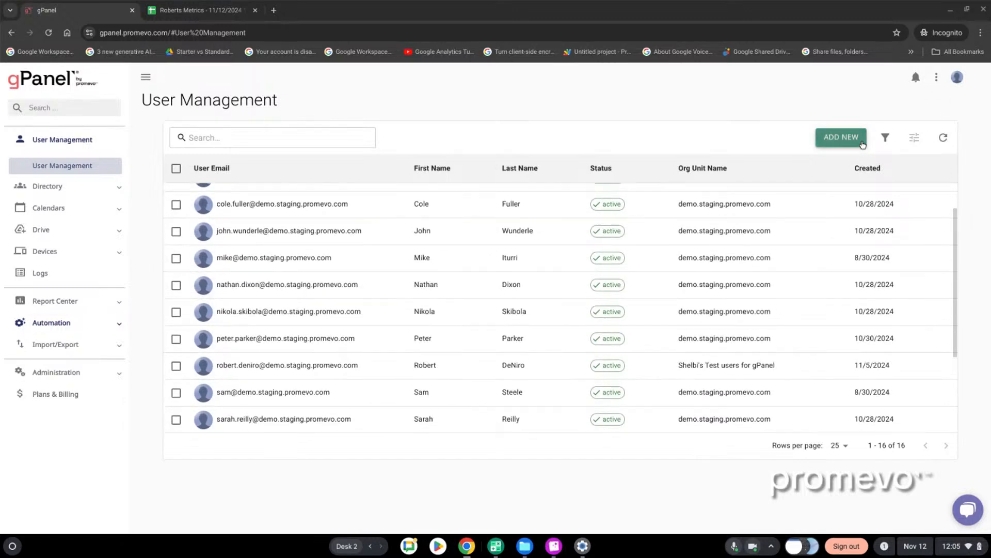
click(842, 137)
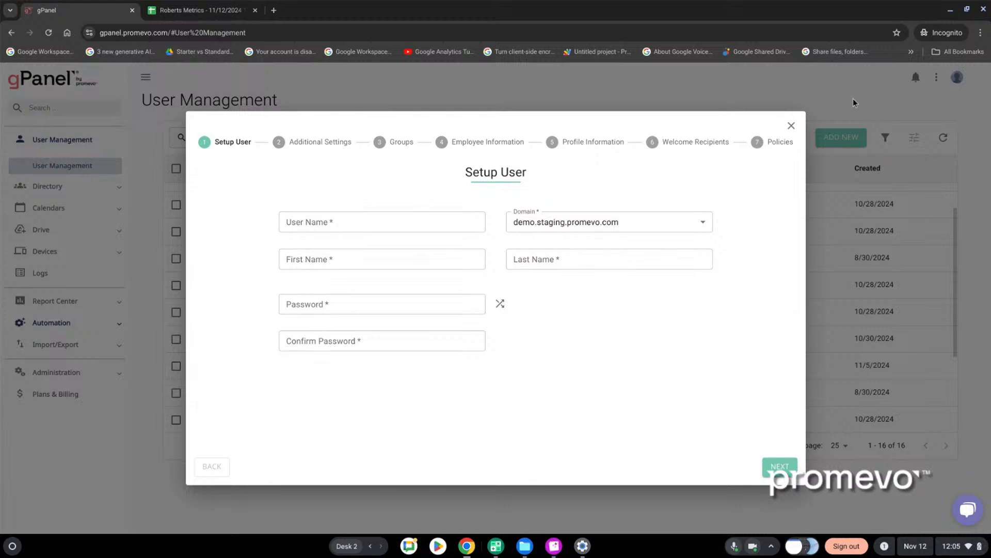
click(791, 126)
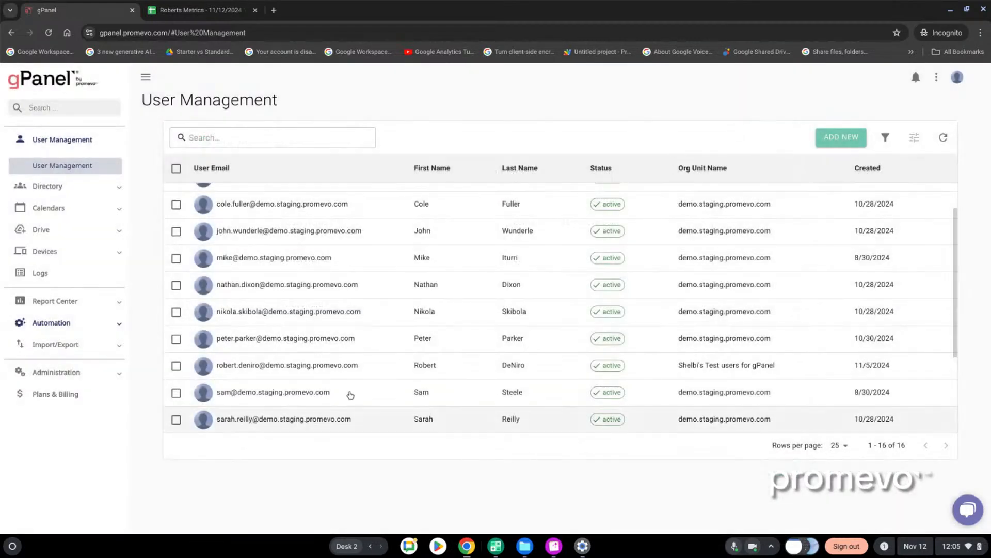
Open the profile of the user created on 11/5/2024 and examine the vacation responder in the Gmail settings
click(331, 373)
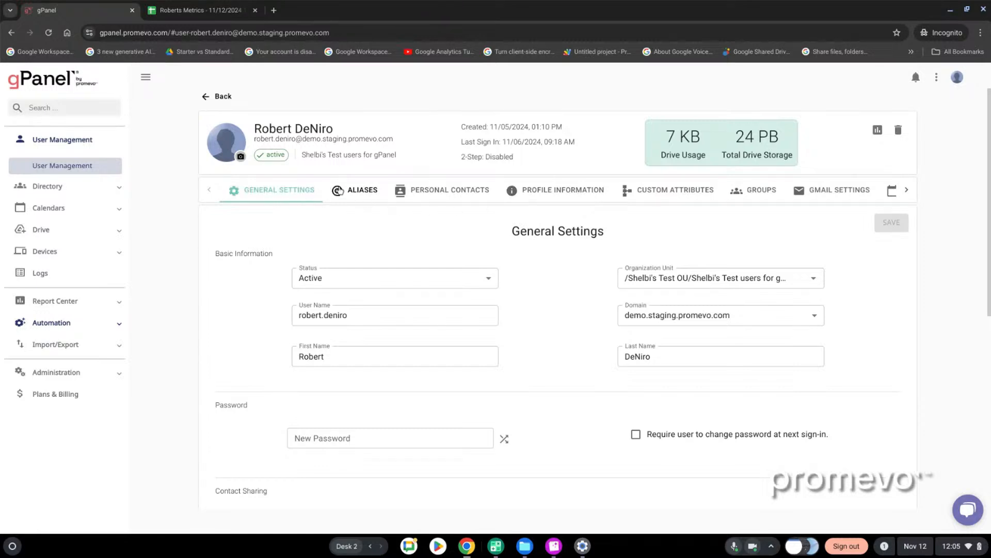
click(907, 192)
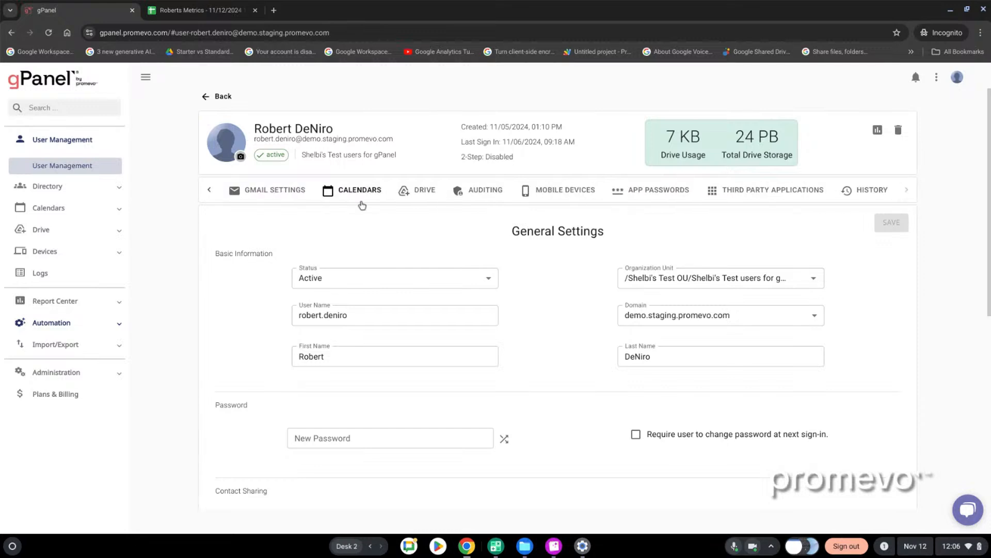
click(283, 192)
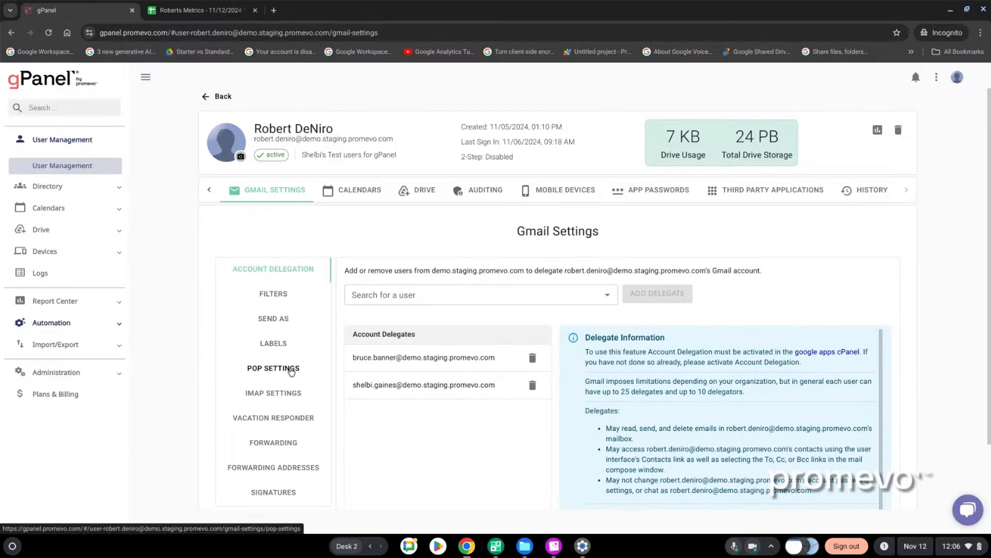
click(274, 419)
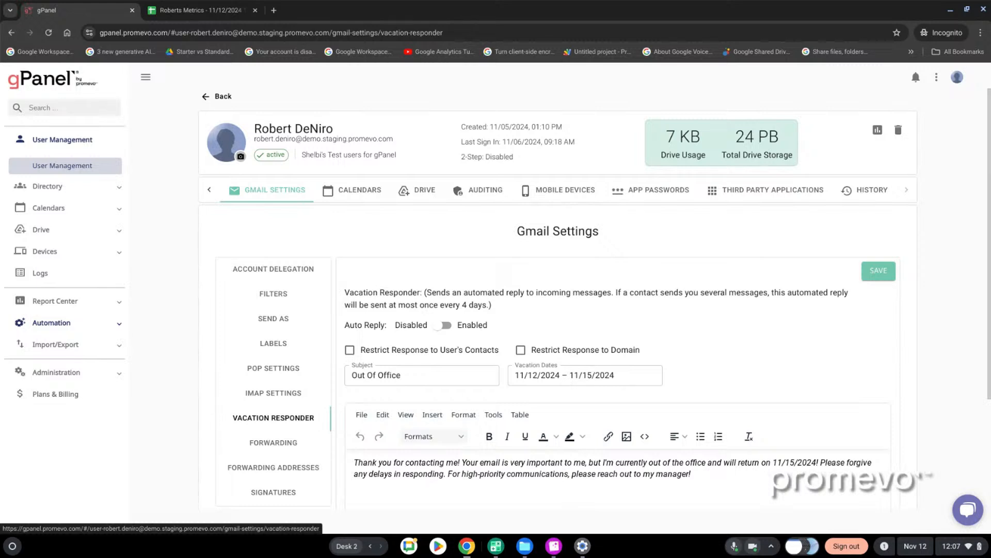
scroll(867, 331, down, 2)
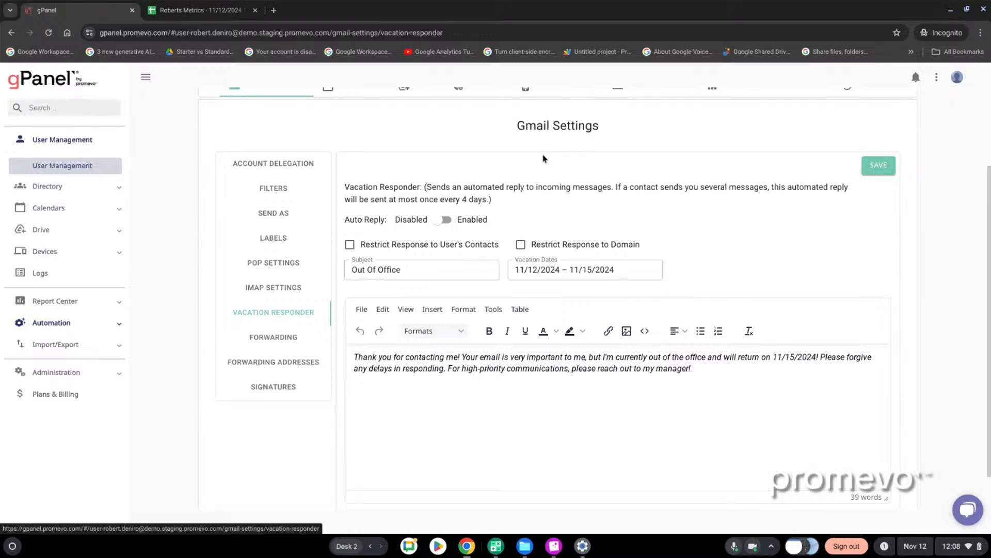
Examine the user's Gmail signature settings, including the template options, signature editor and preview
click(271, 392)
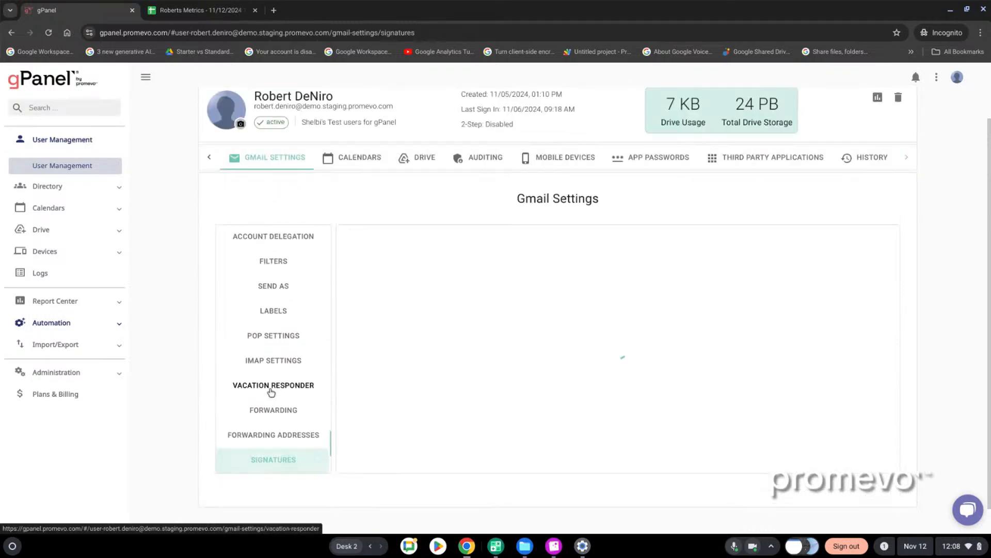
scroll(577, 367, down, 3)
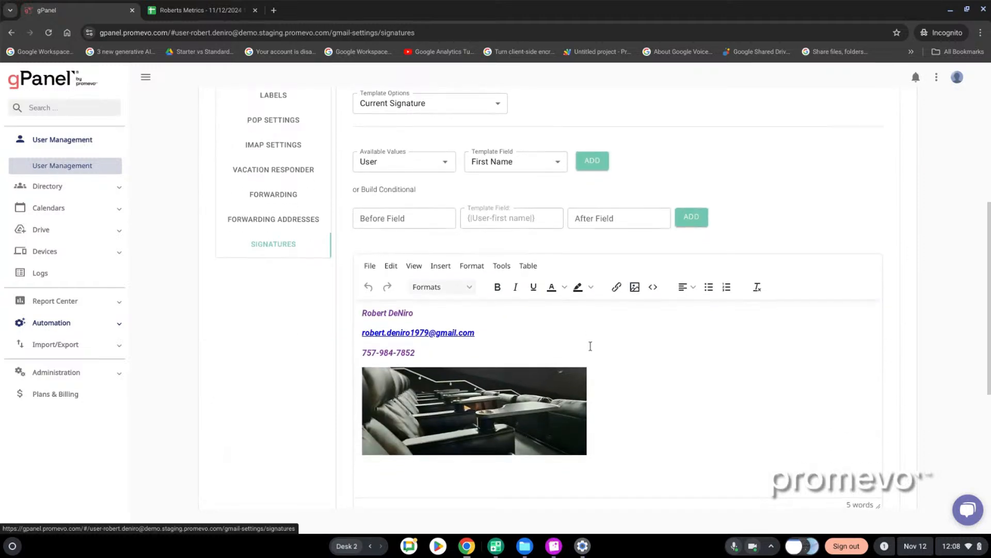
scroll(586, 351, down, 5)
scroll(574, 353, up, 8)
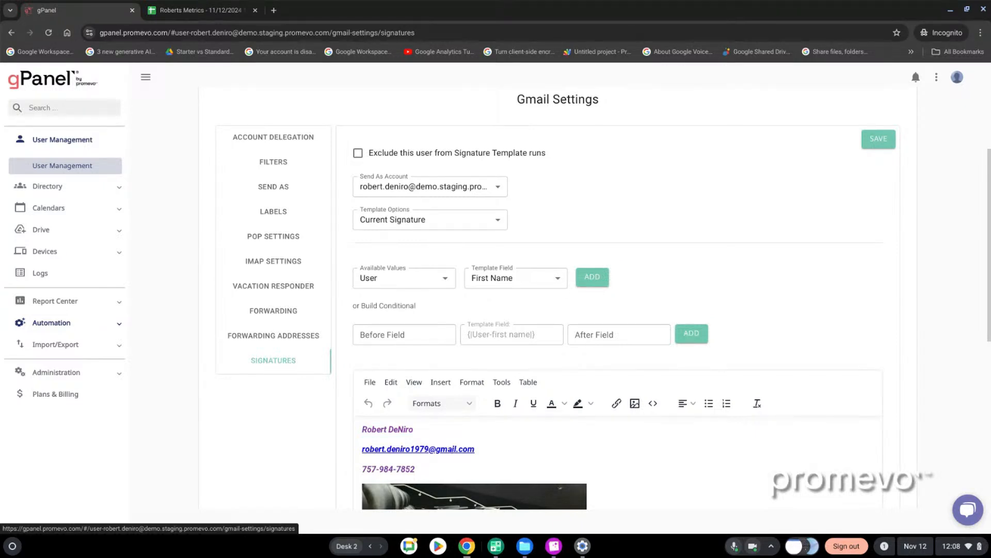
scroll(733, 205, down, 2)
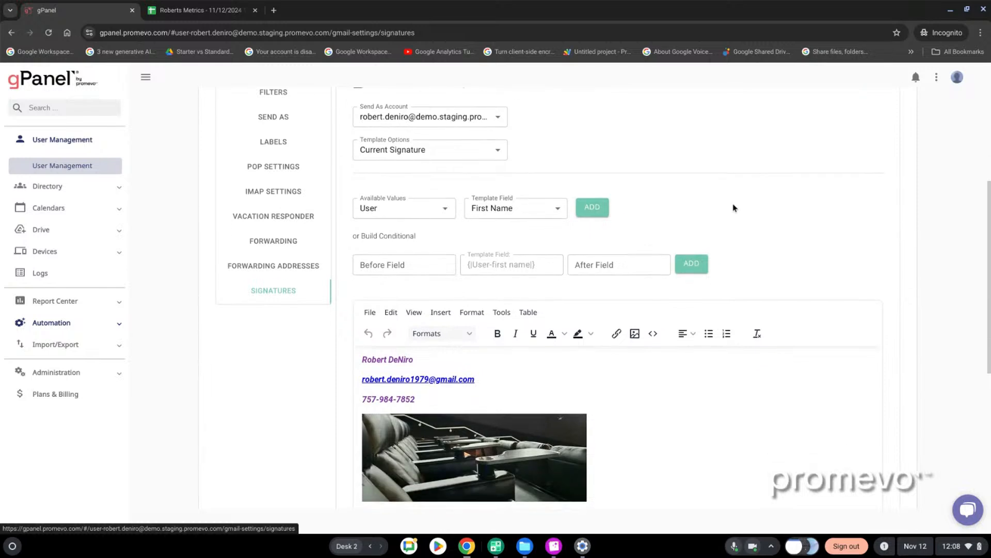
scroll(718, 232, down, 1)
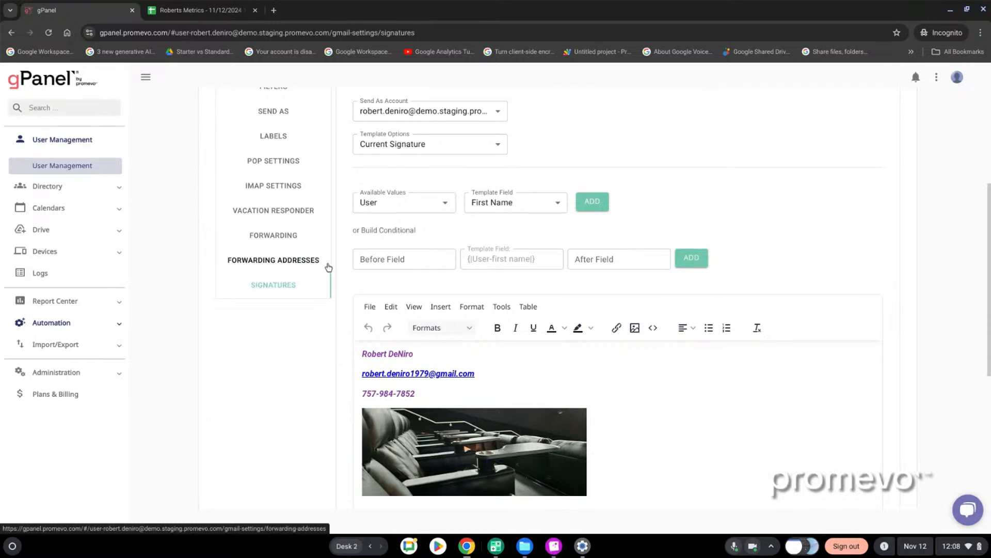
scroll(653, 325, down, 3)
scroll(680, 402, down, 3)
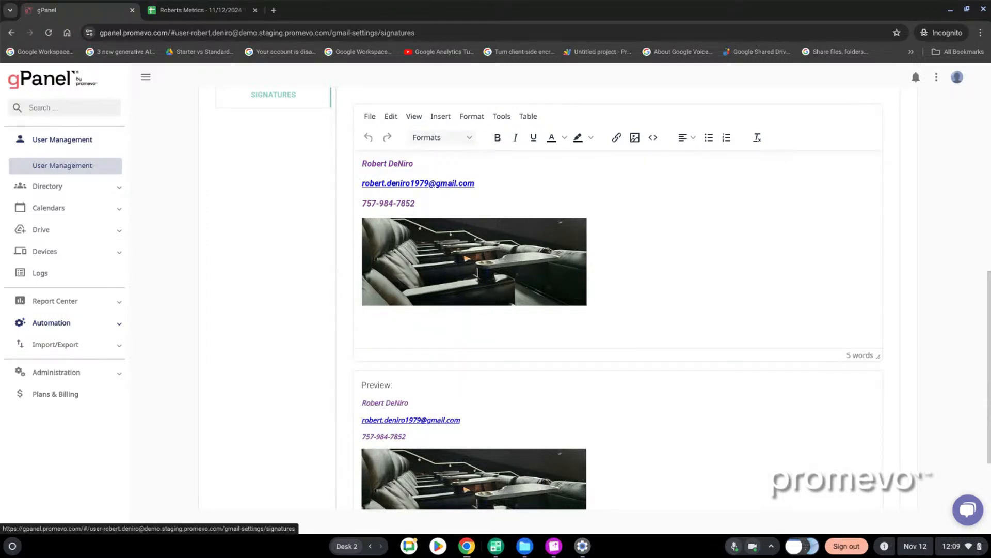
scroll(678, 414, down, 2)
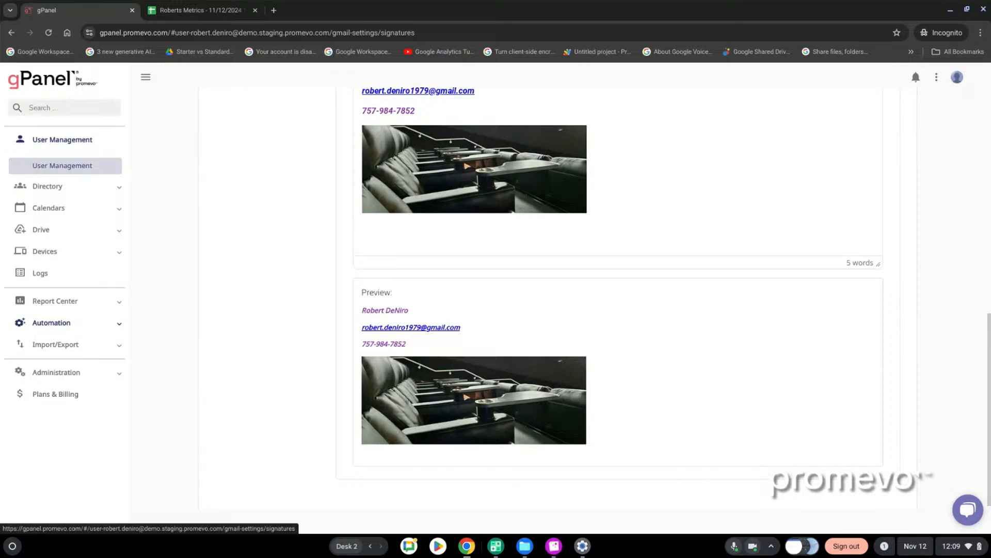
scroll(686, 395, down, 1)
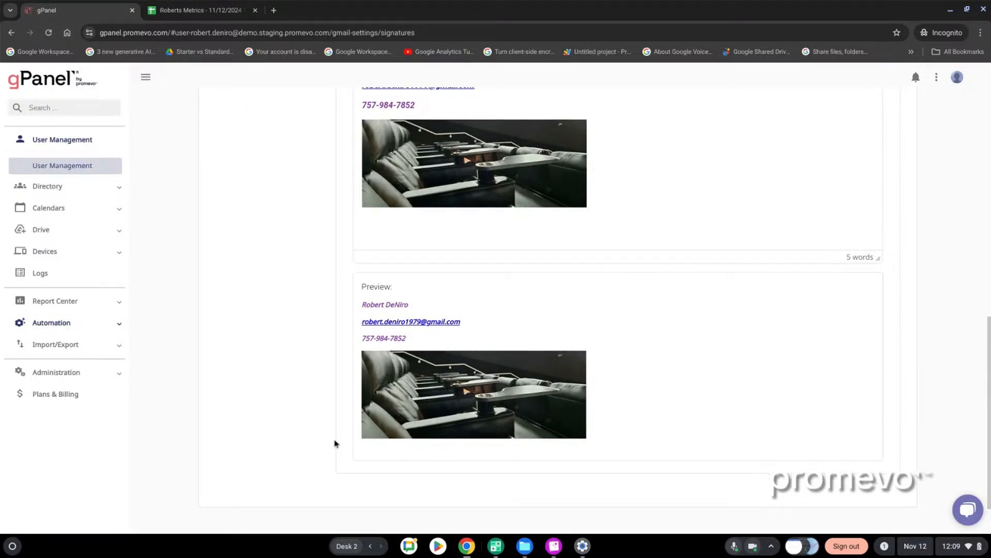
Go to the Calendars section and look up the calendars of the same user
click(51, 214)
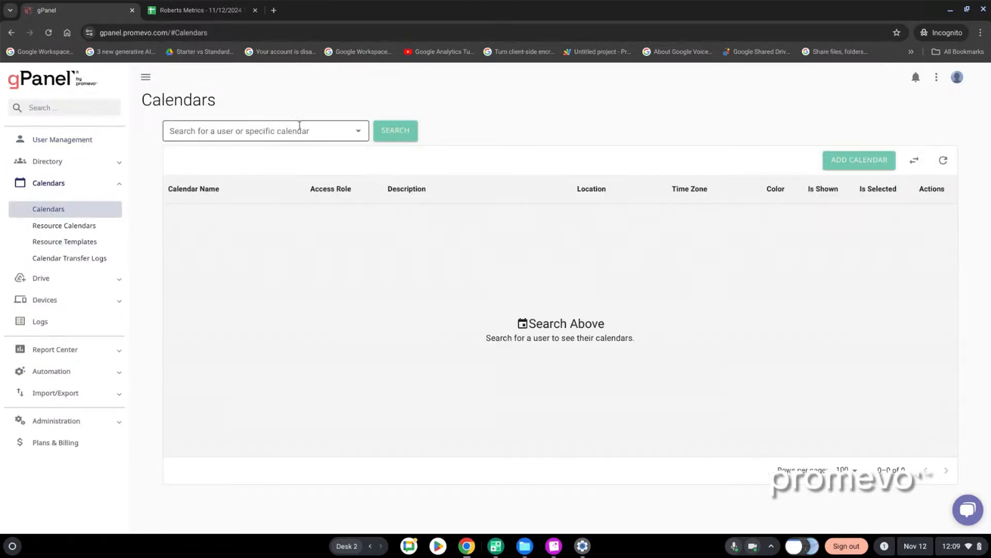
click(357, 136)
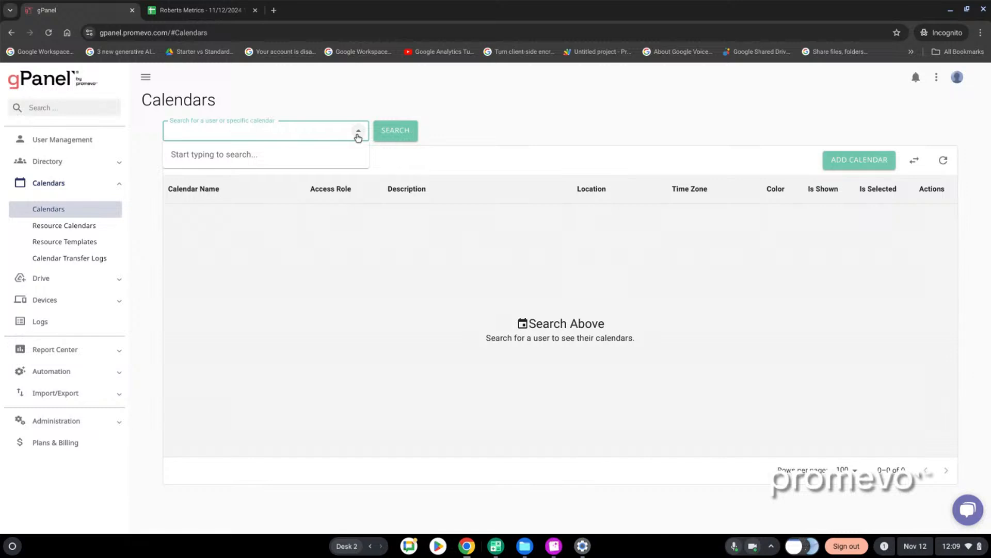
text(robert)
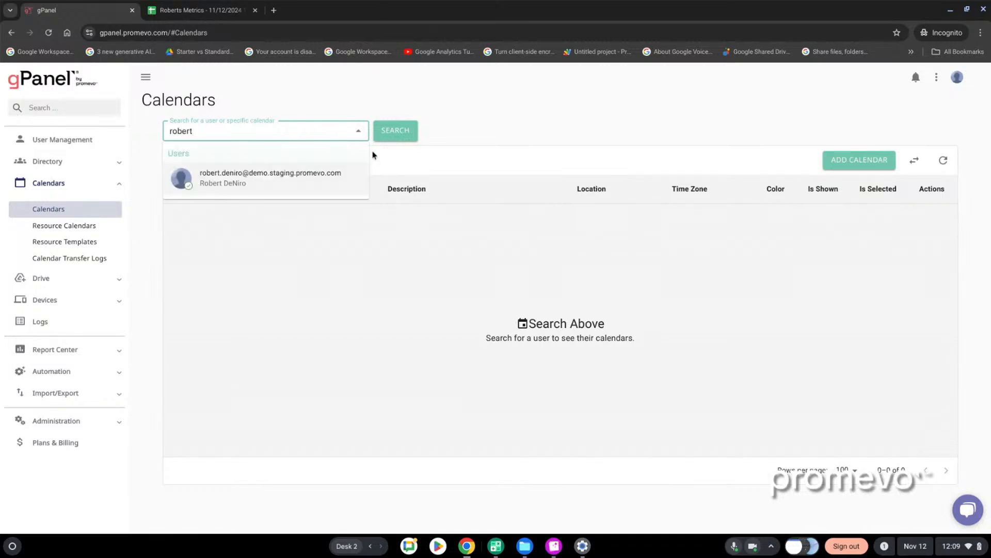
click(232, 178)
click(395, 135)
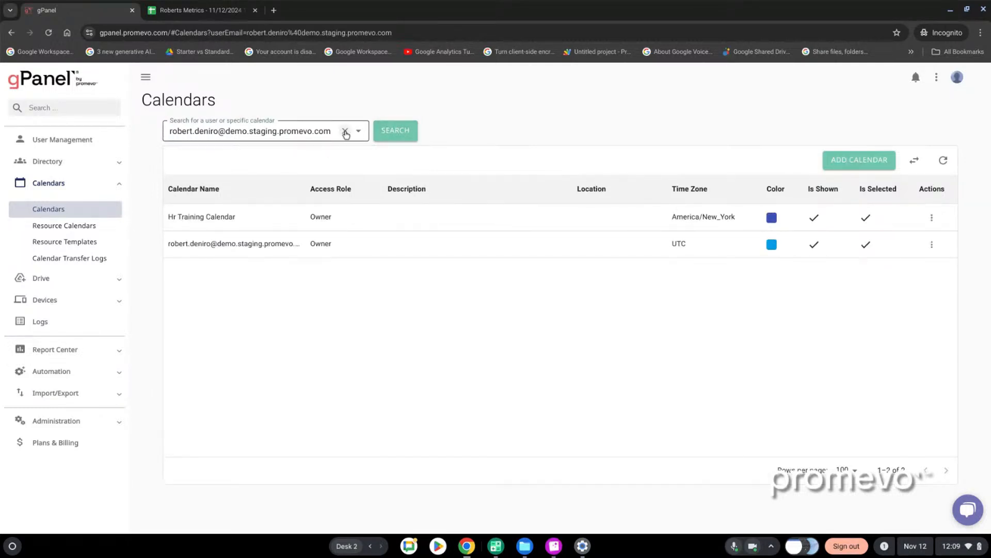
Clear the calendar search and look up the calendars of the user matching "bru"
click(345, 132)
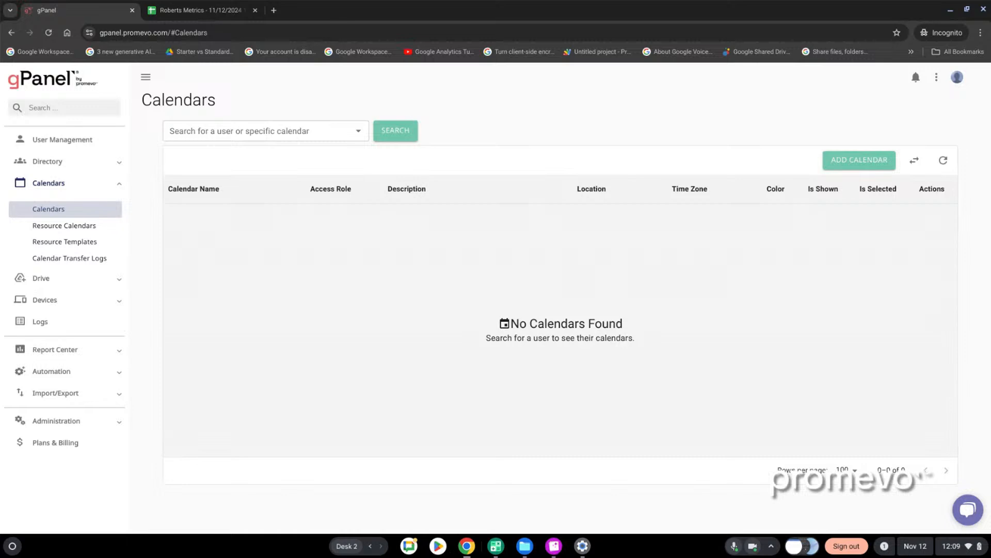
click(203, 129)
text(bru)
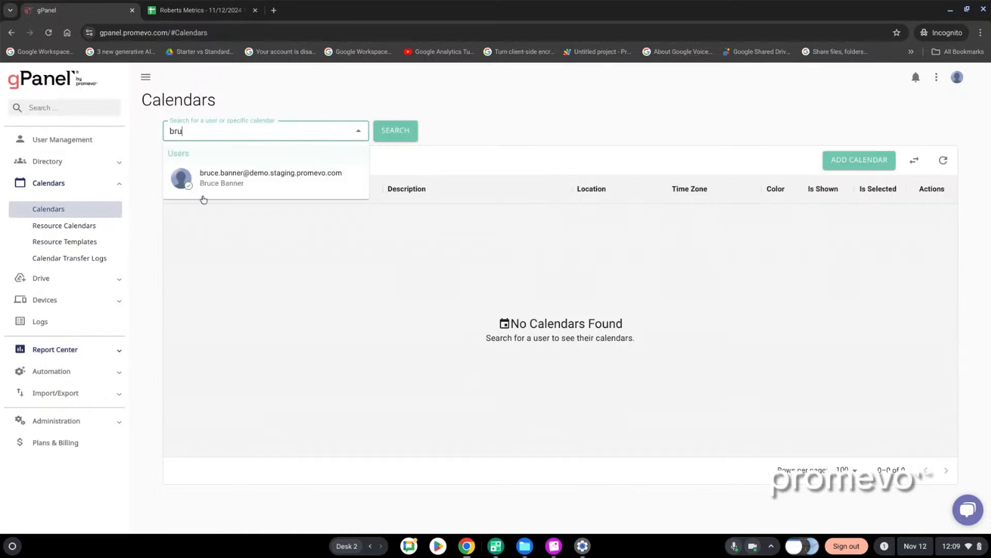
click(266, 173)
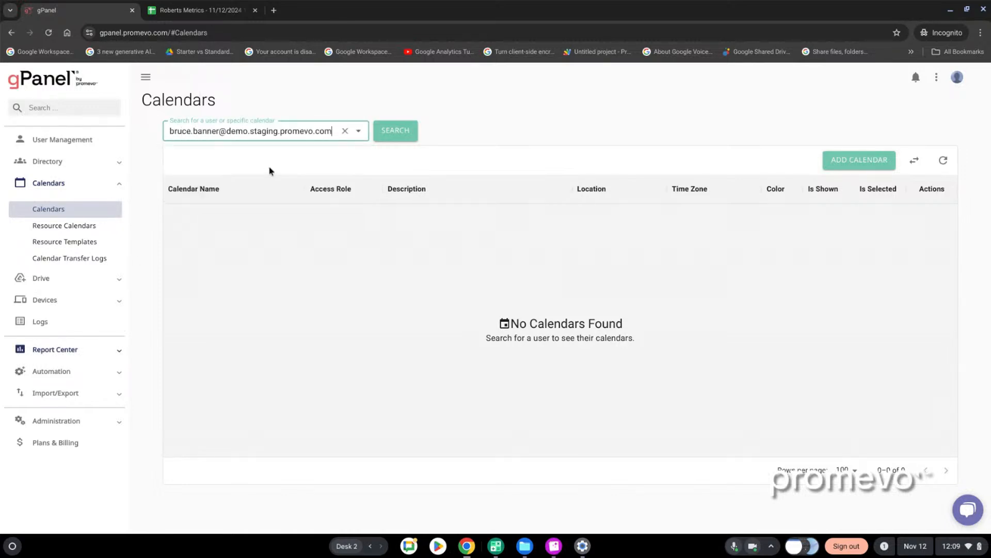
click(385, 130)
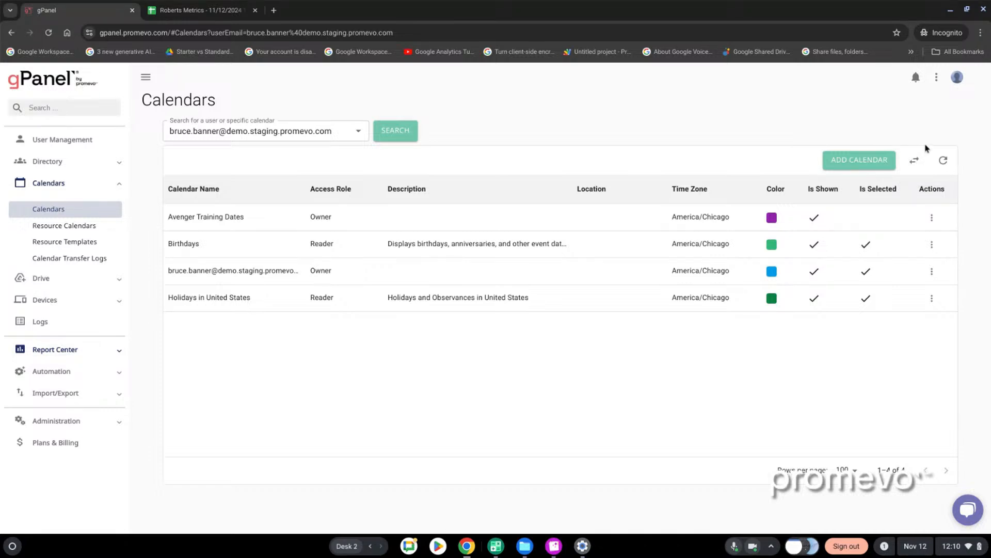
View the editable details of the calendar named after this user's e-mail, then close them without changes
click(932, 274)
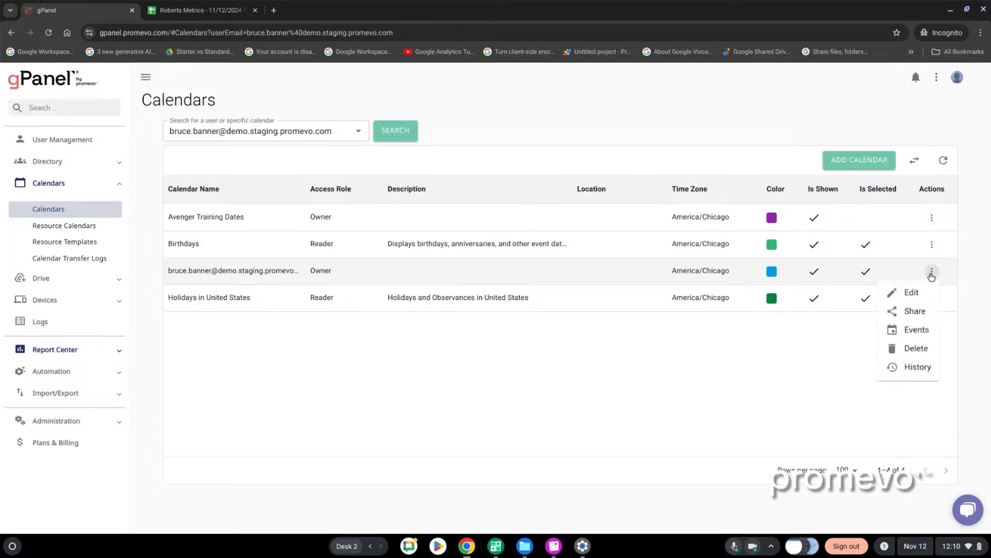
click(912, 293)
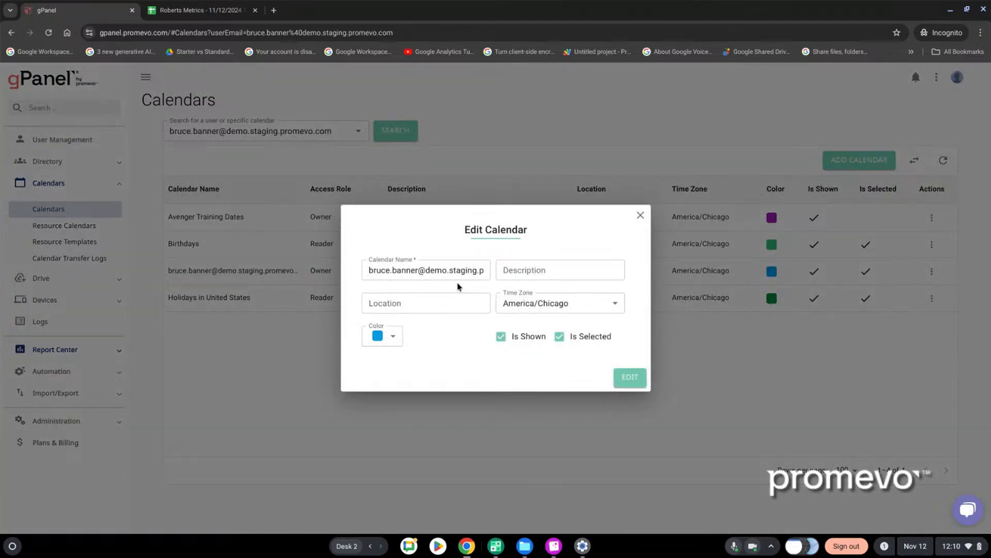
click(640, 215)
Review the sharing settings and visibility options of the user's primary calendar, then close them without changes
click(932, 271)
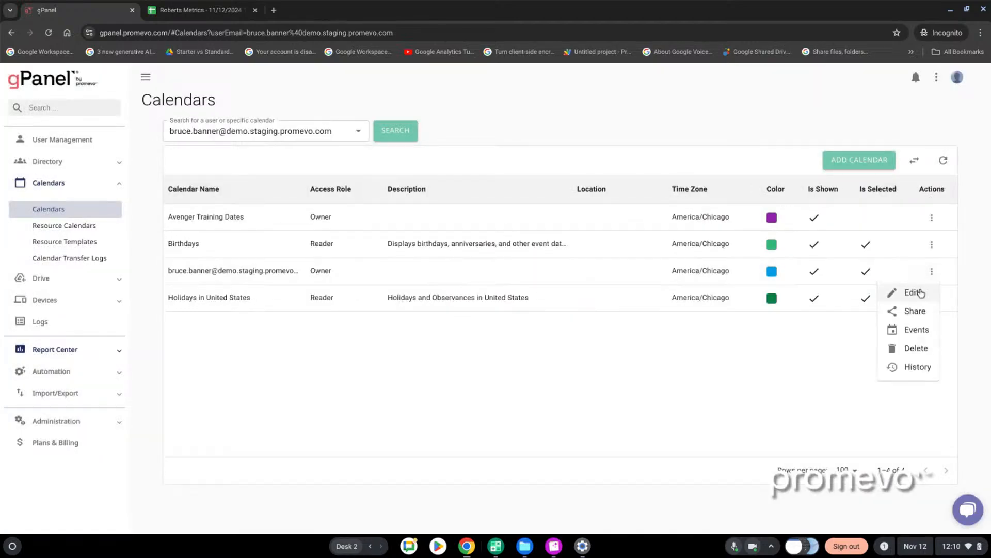
click(909, 312)
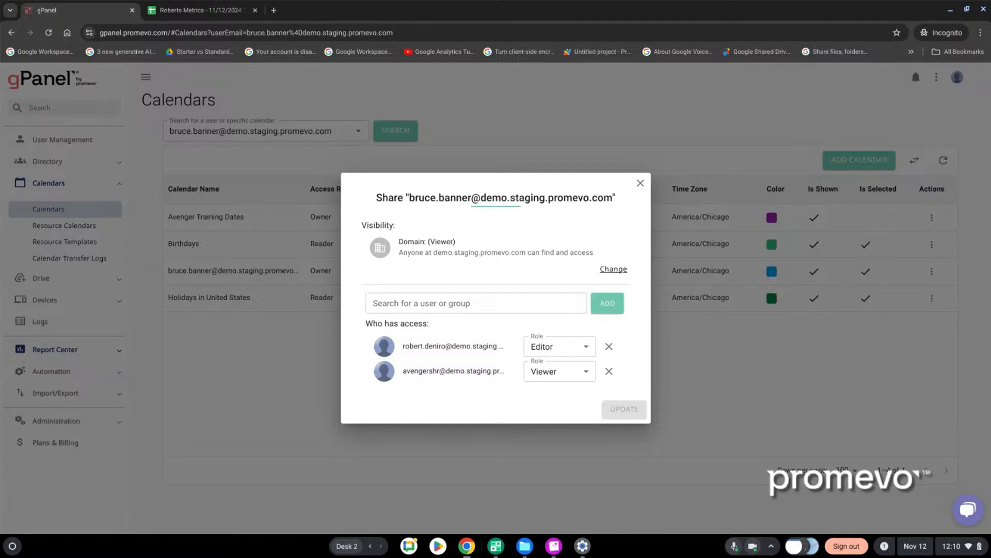
click(613, 270)
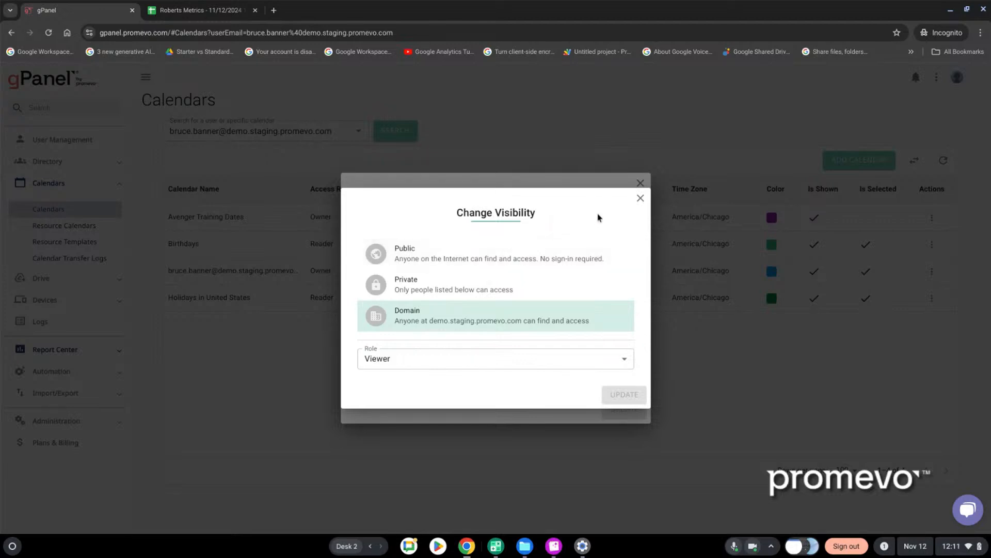
click(639, 200)
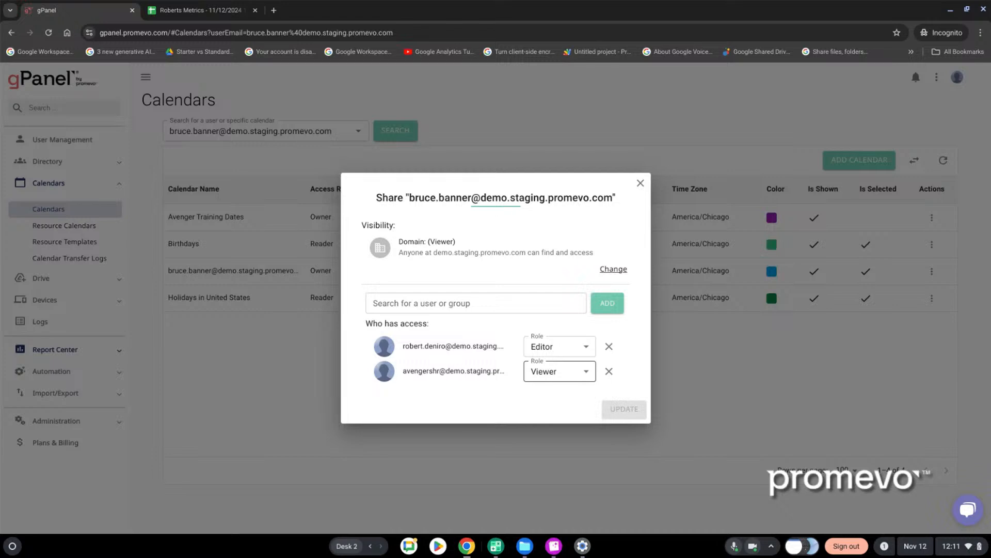
click(641, 184)
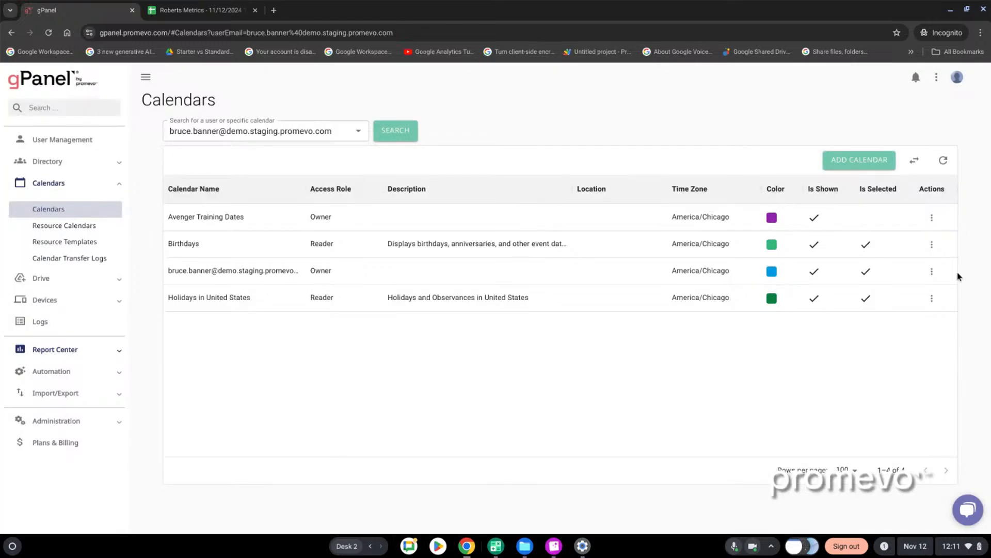
Open the events of the user's primary calendar
click(932, 271)
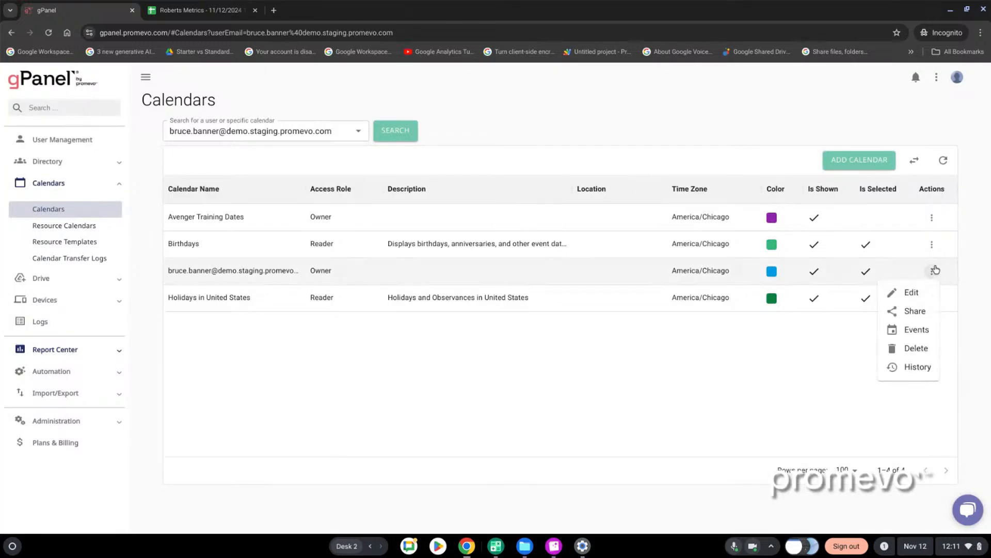
click(906, 331)
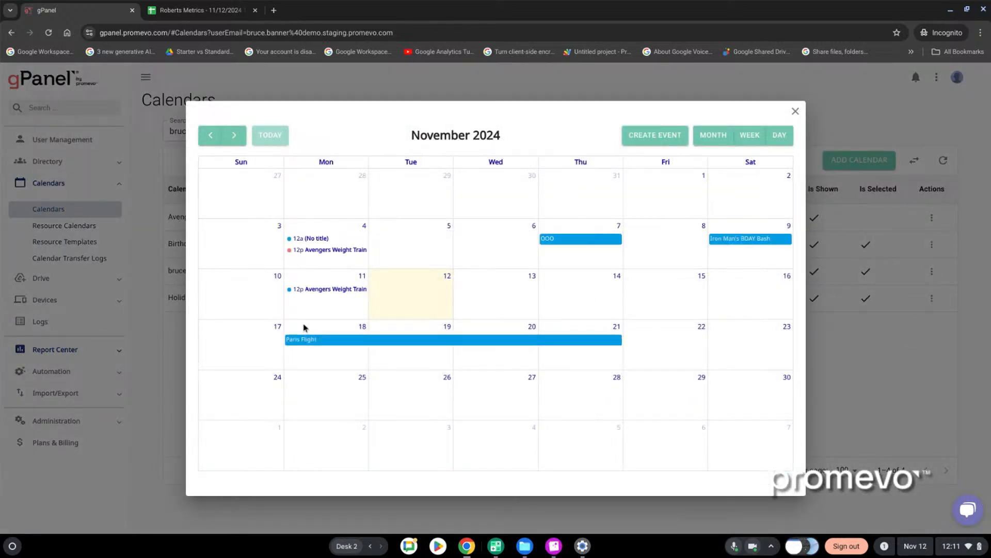
Review the editing options of the November 4 Avengers Weight Training event, try a guest search for "rob", and close it without saving
click(335, 251)
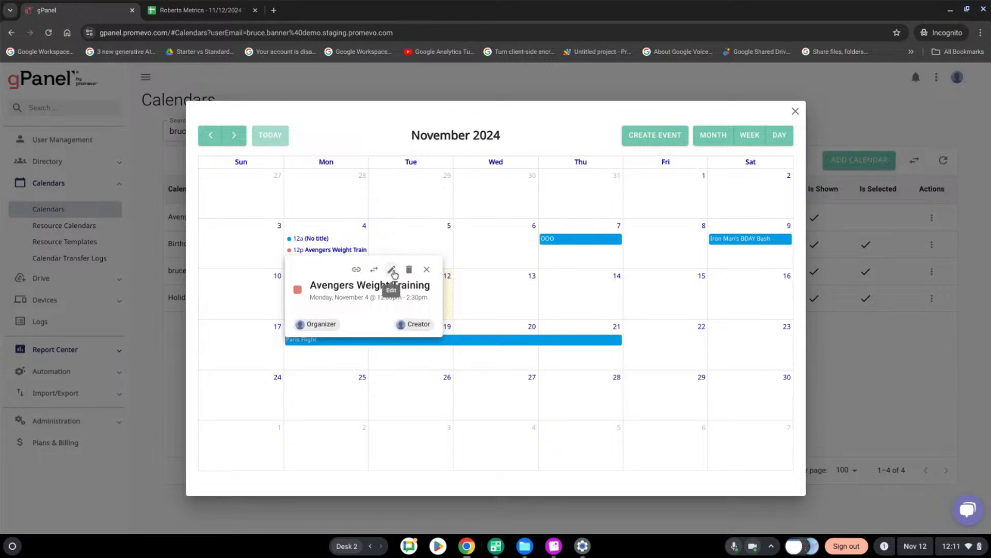
click(392, 270)
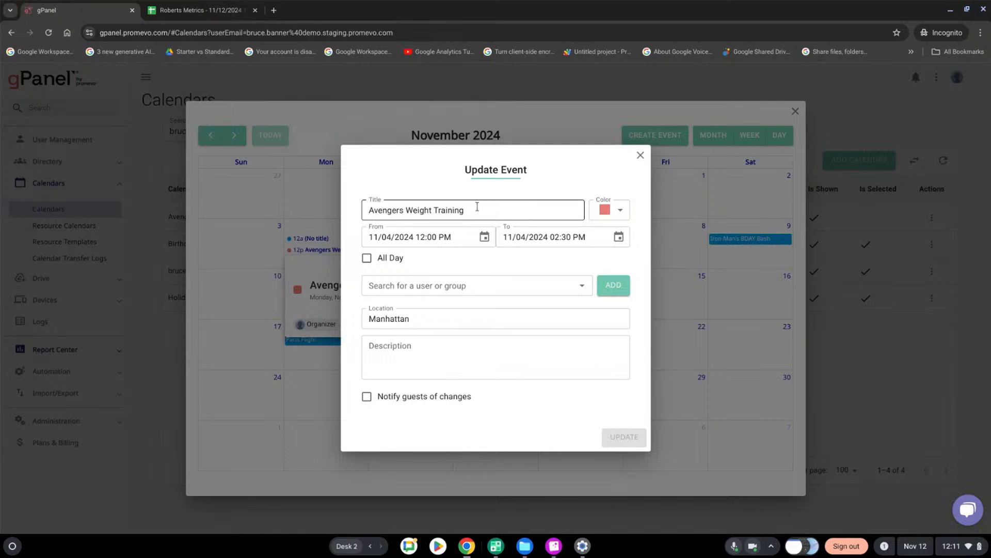
click(472, 285)
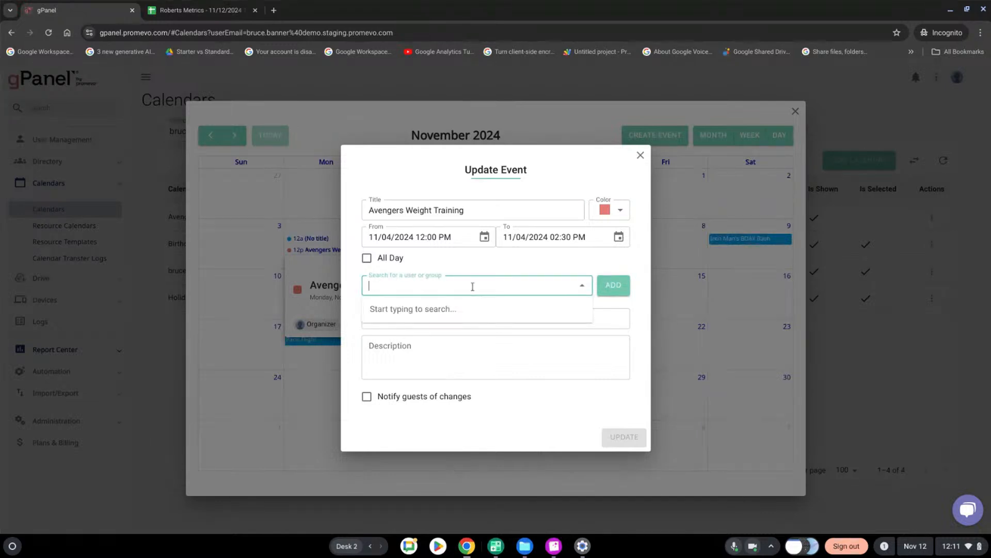
text(rob)
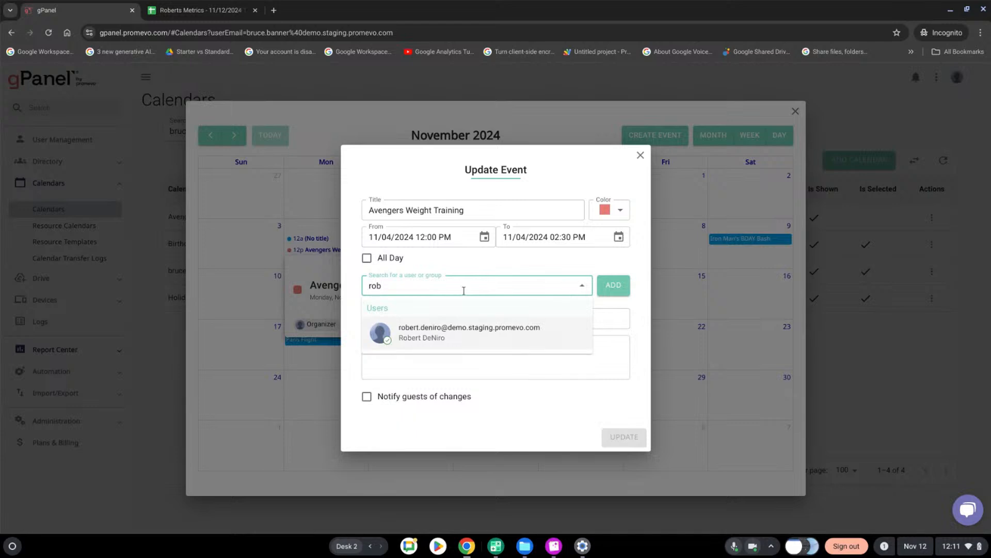
click(460, 333)
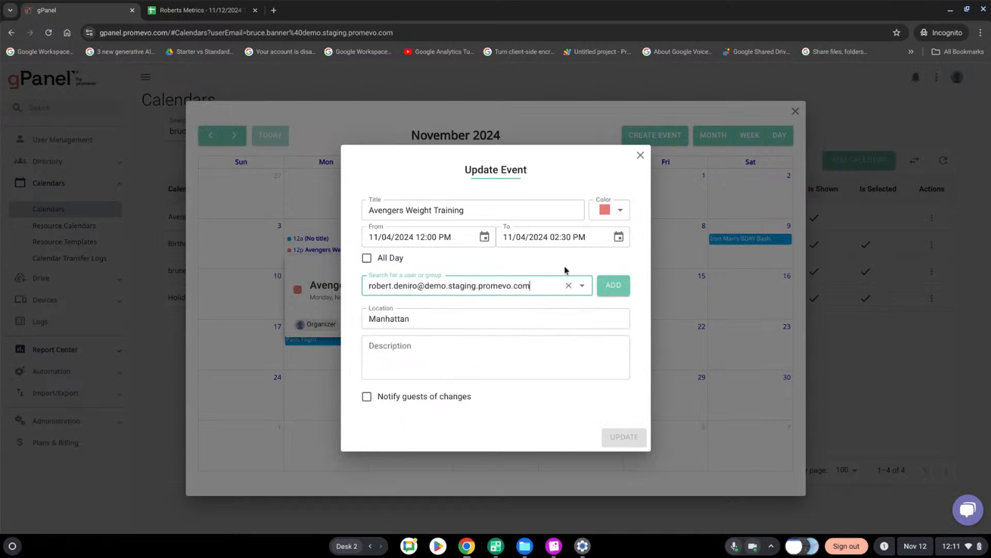
click(641, 155)
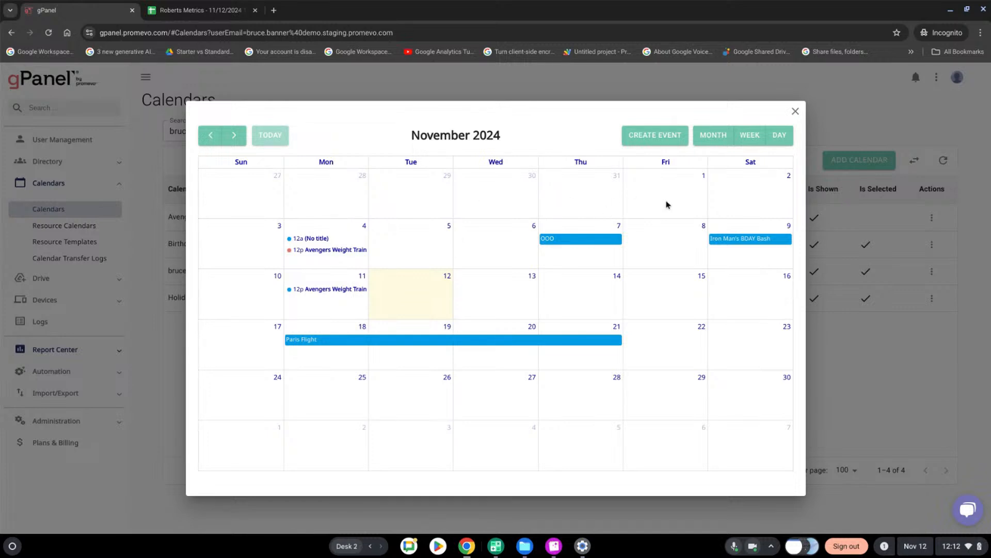
click(796, 113)
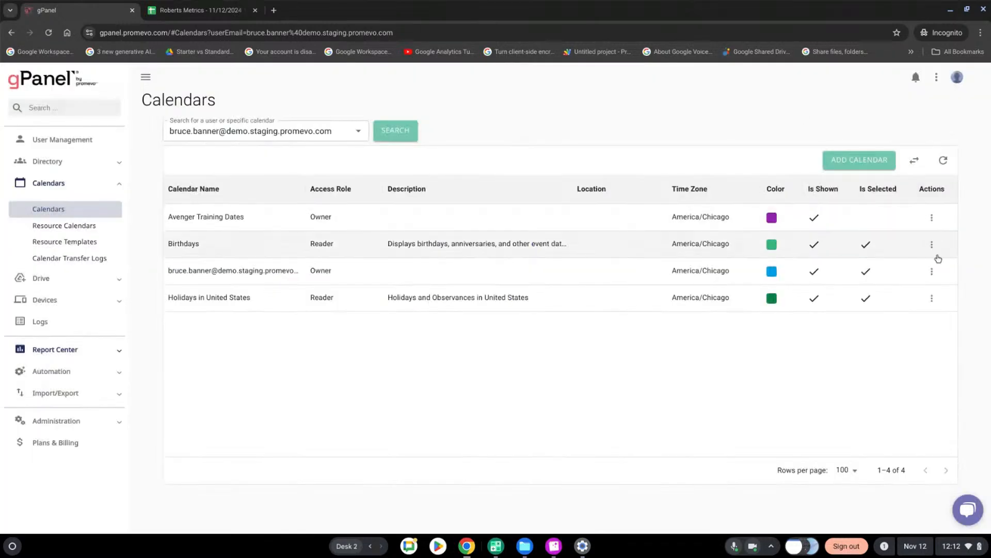
Review the history of the user's primary calendar, and check which actions are available for the Birthdays calendar
click(927, 275)
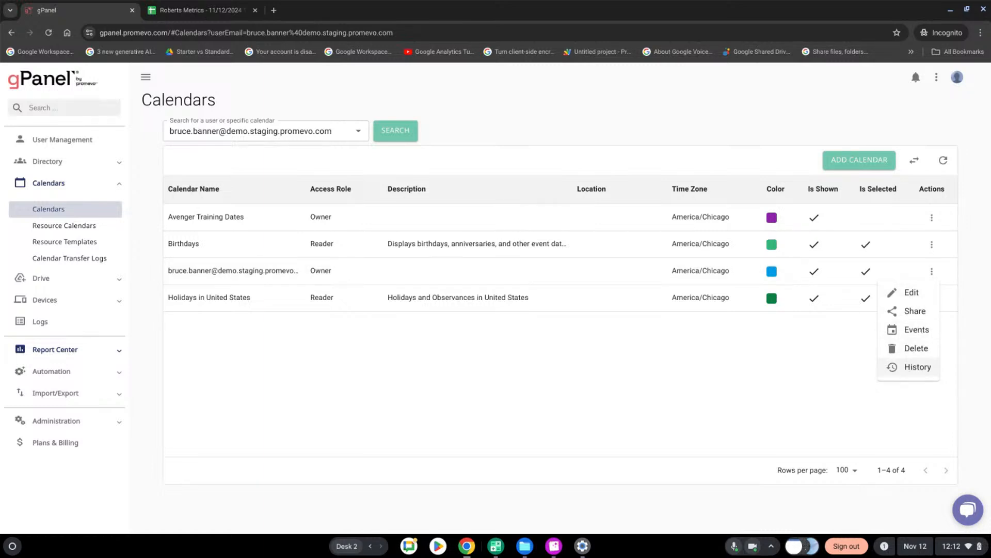
click(909, 367)
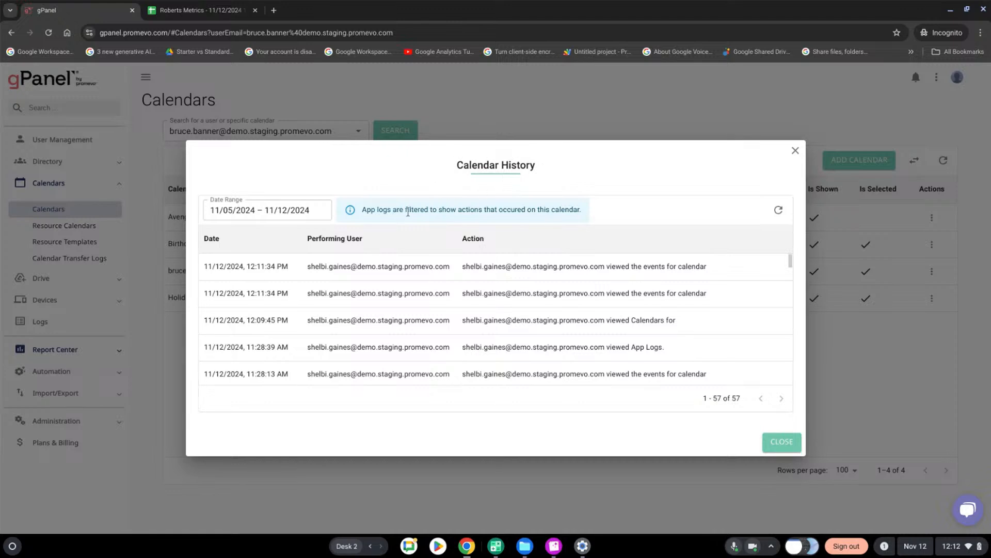
click(795, 150)
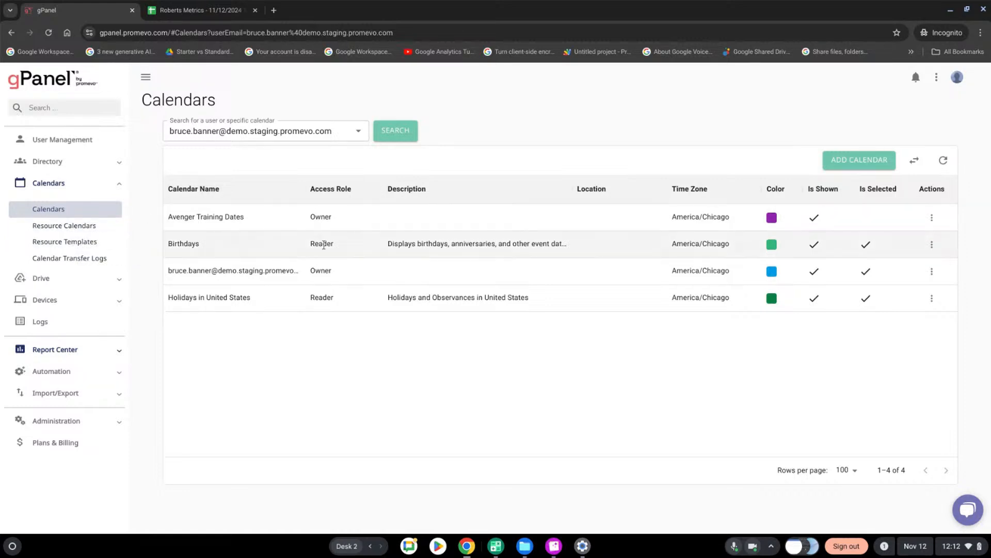
click(934, 244)
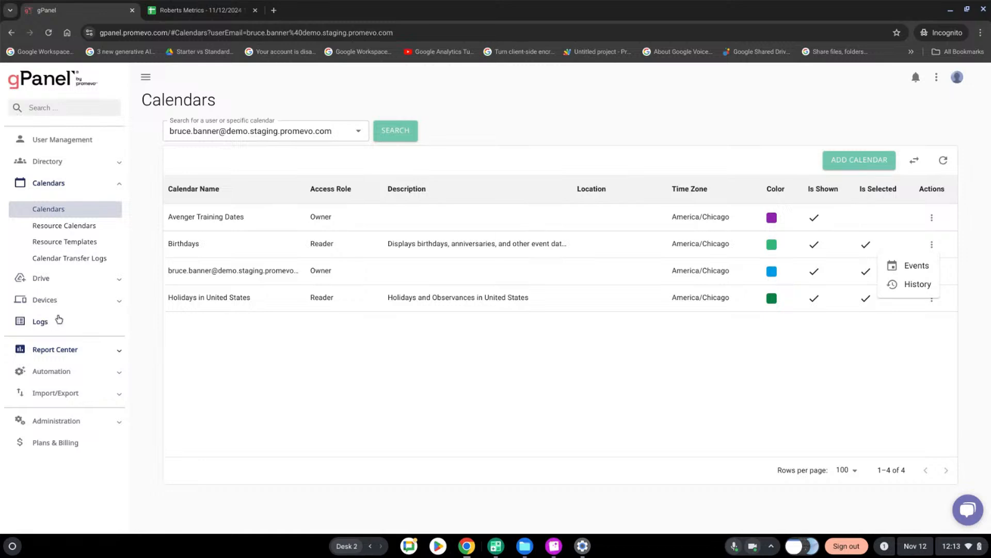
Show the Report Center's list of reports, and look at the blank new-report form before cancelling it
click(44, 349)
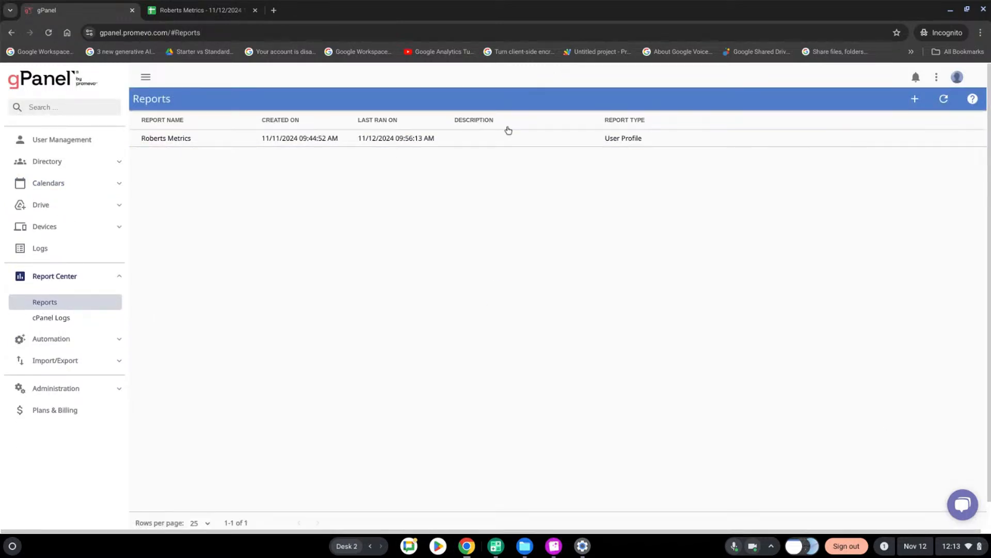
click(912, 104)
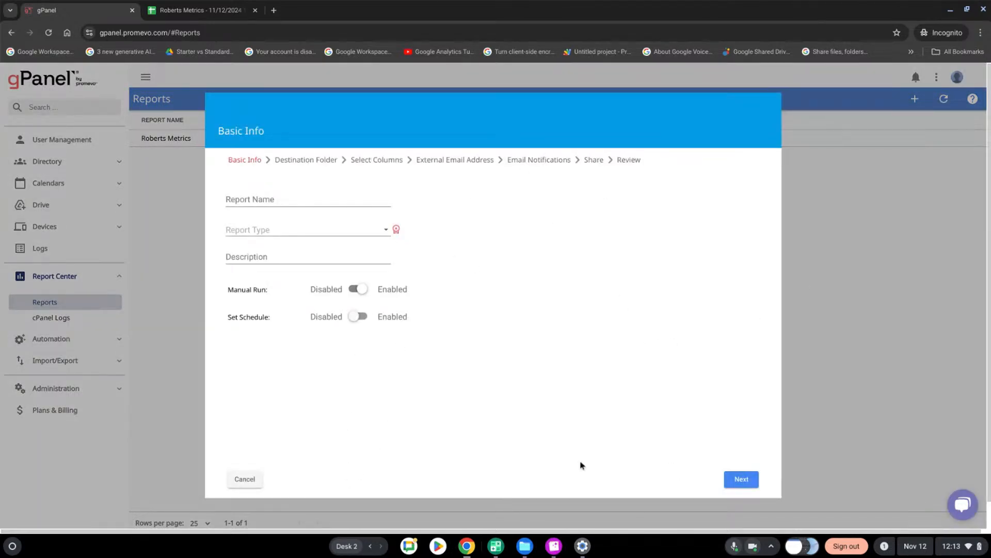
click(244, 481)
click(69, 285)
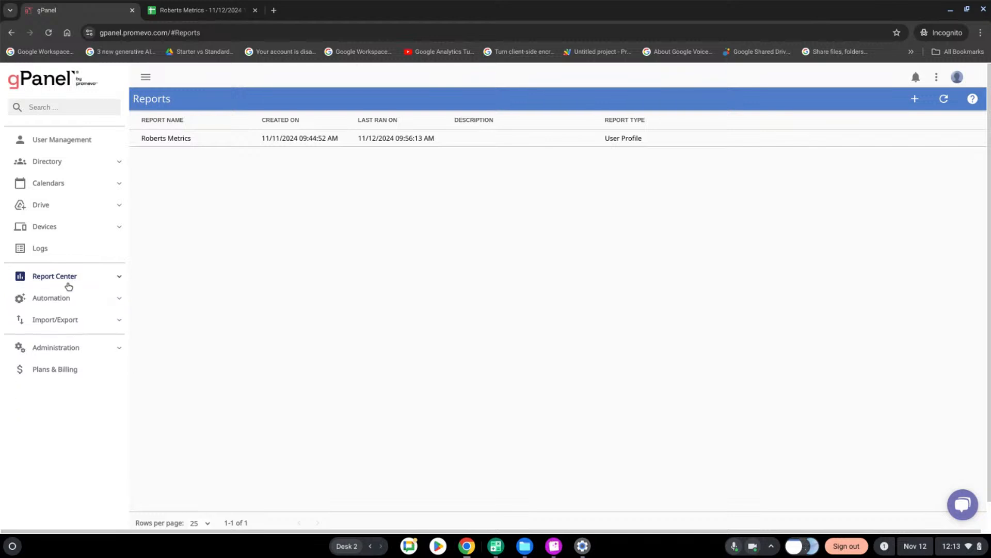
click(69, 285)
View the details of the existing User Profile report and close them
click(468, 138)
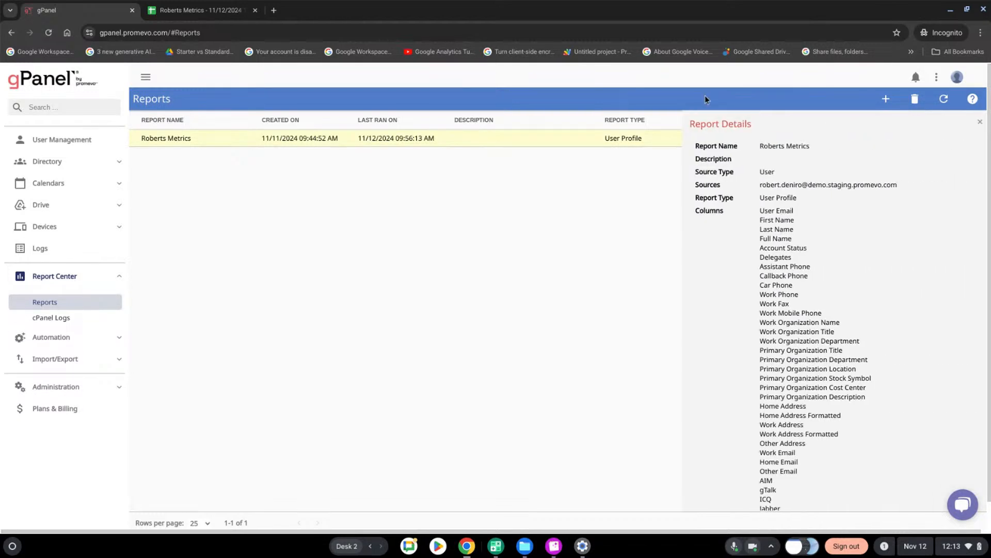
click(936, 77)
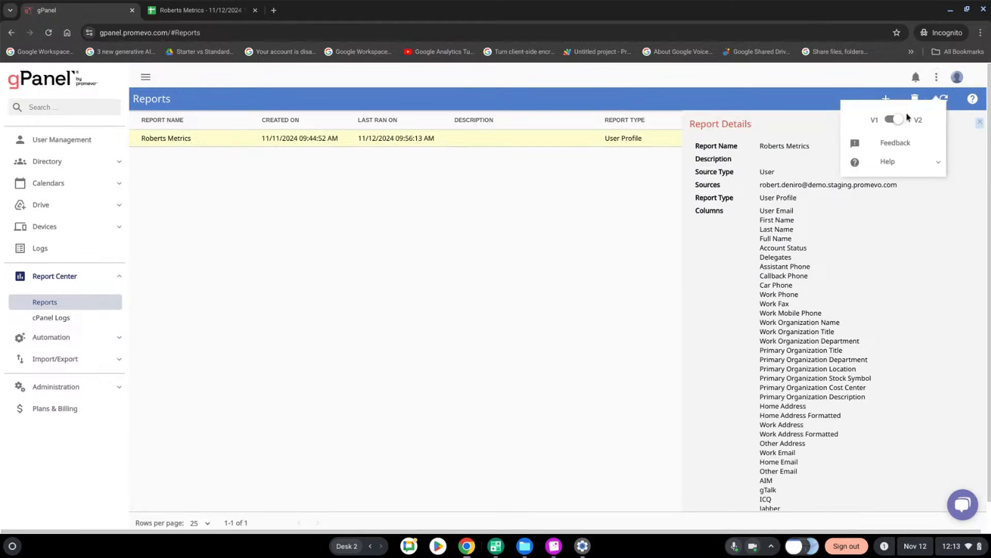
click(461, 256)
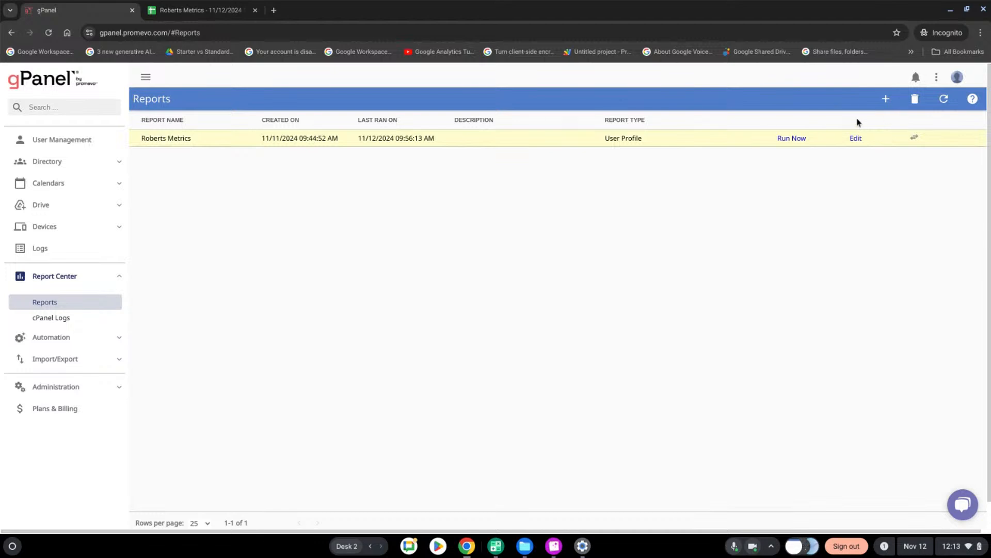
Start a new report, enable Set Schedule, and browse the available report types
click(884, 100)
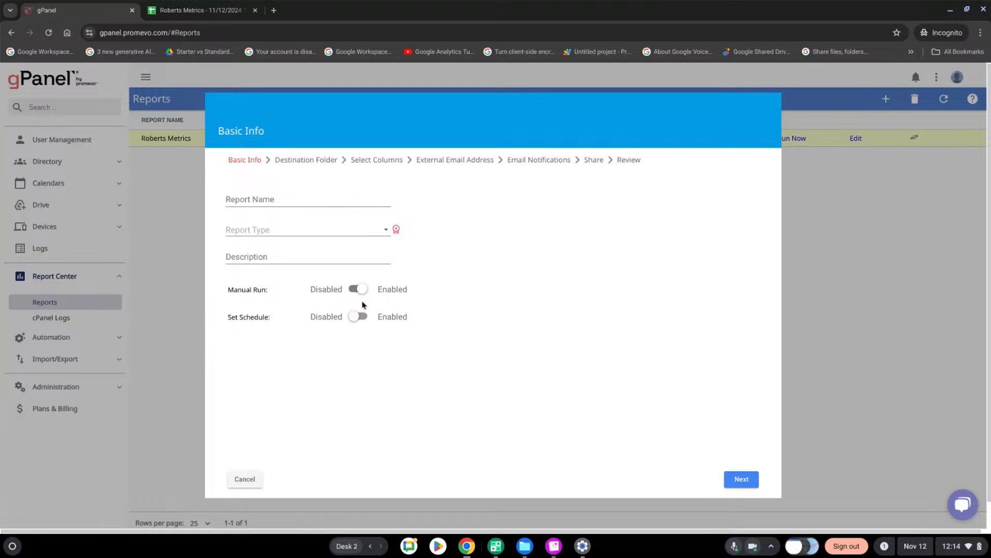
click(360, 317)
click(388, 229)
scroll(390, 309, down, 8)
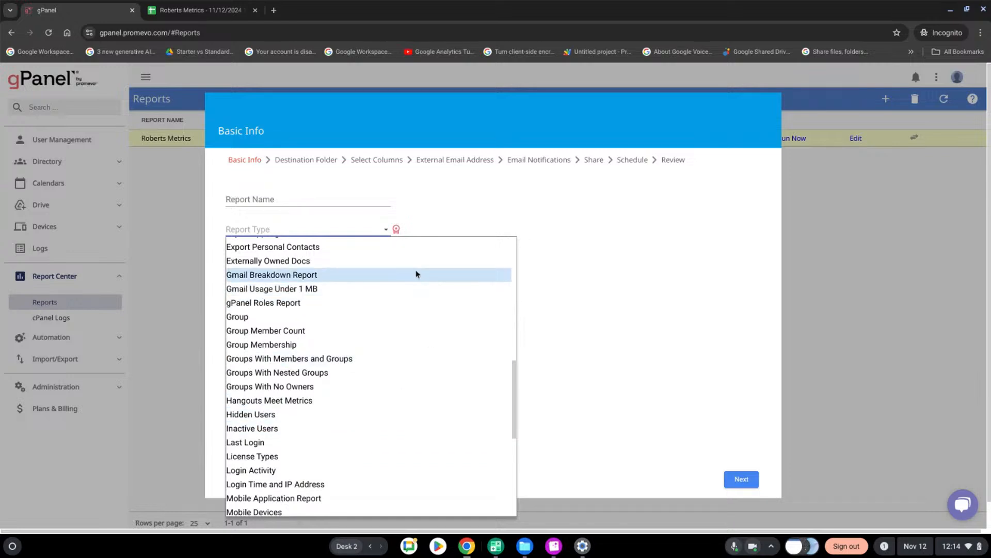
scroll(403, 279, down, 1)
scroll(397, 293, down, 3)
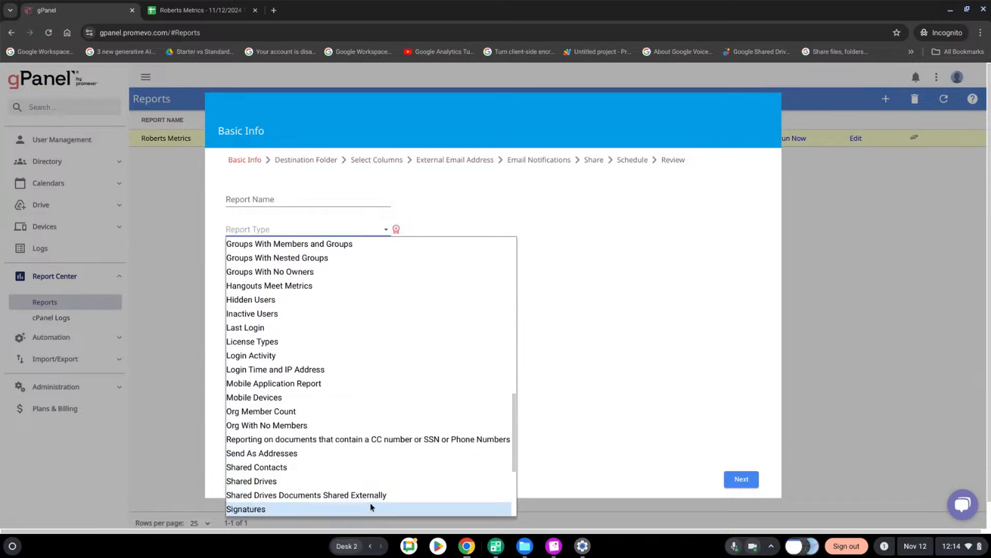
scroll(369, 465, up, 2)
scroll(367, 439, up, 2)
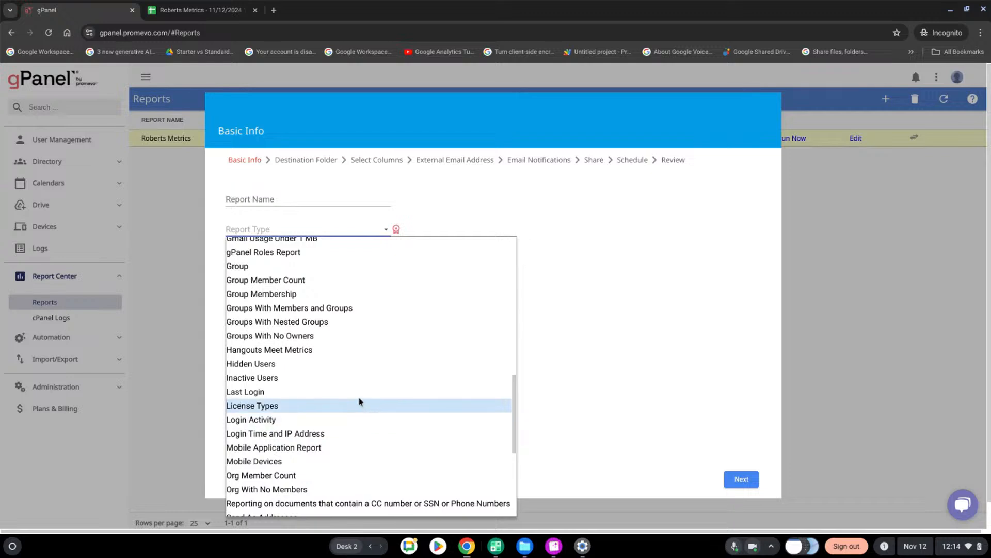
scroll(354, 367, up, 1)
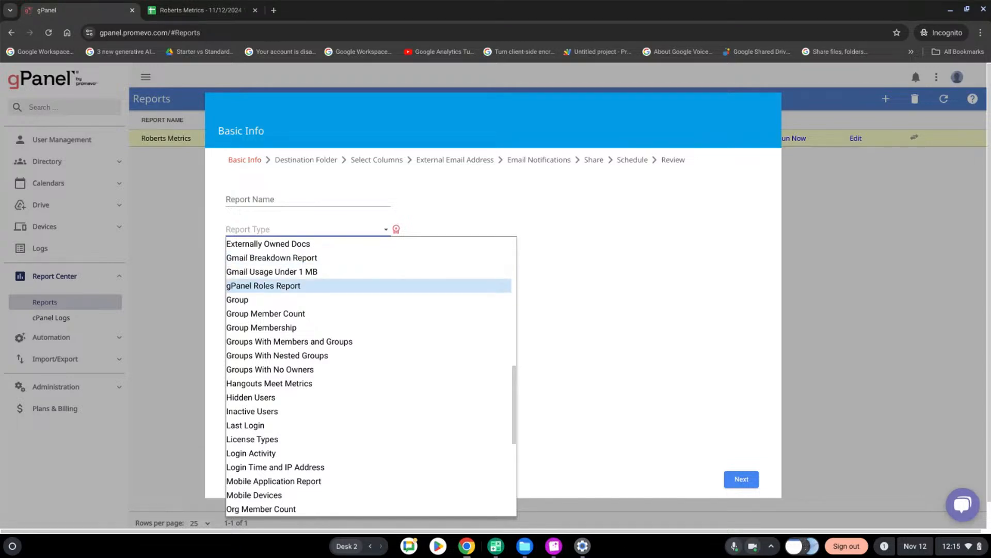
Examine the exported report's user columns in Google Sheets, return to gPanel and cancel the new report
click(182, 4)
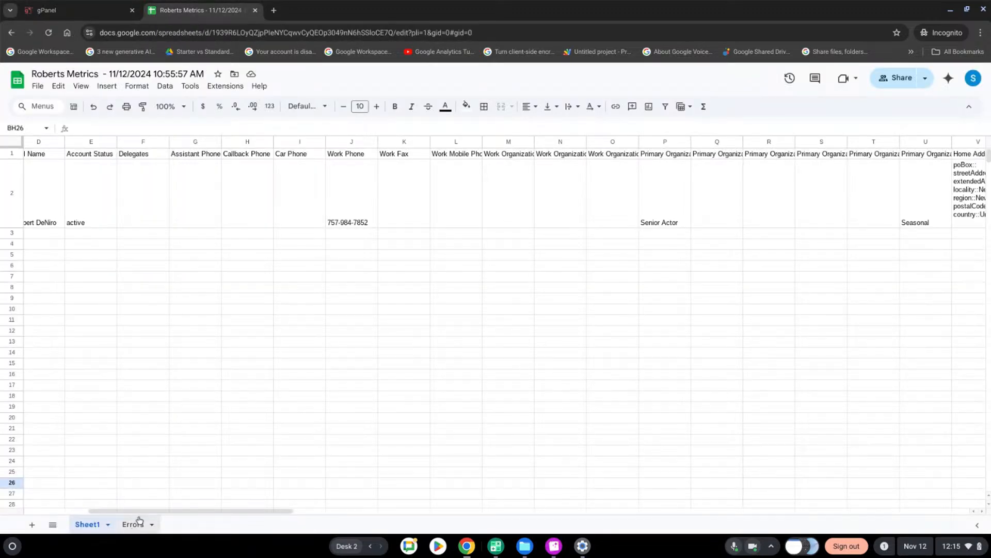
drag(135, 511, 64, 523)
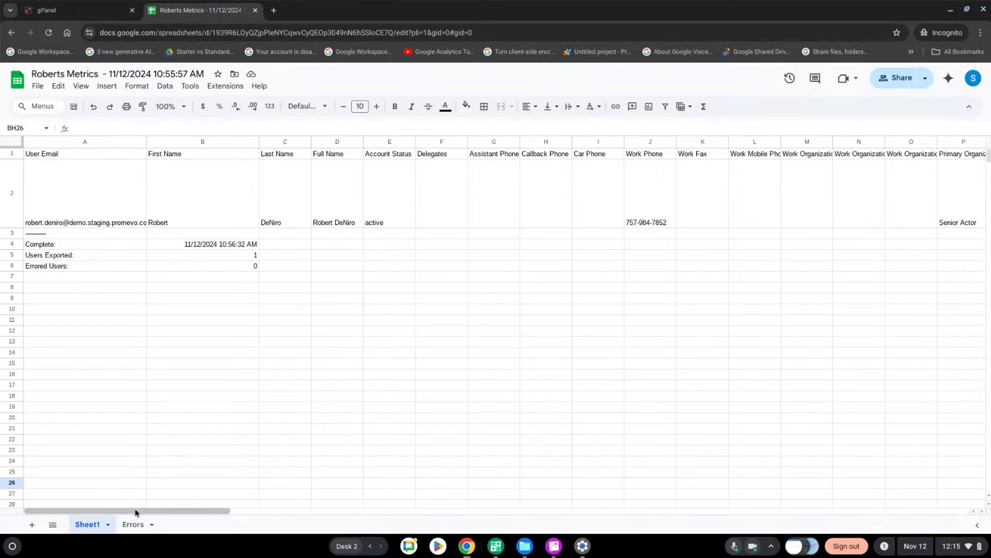
mouse_move(132, 511)
mouse_down()
mouse_move(456, 496)
mouse_move(603, 515)
mouse_move(125, 526)
mouse_up()
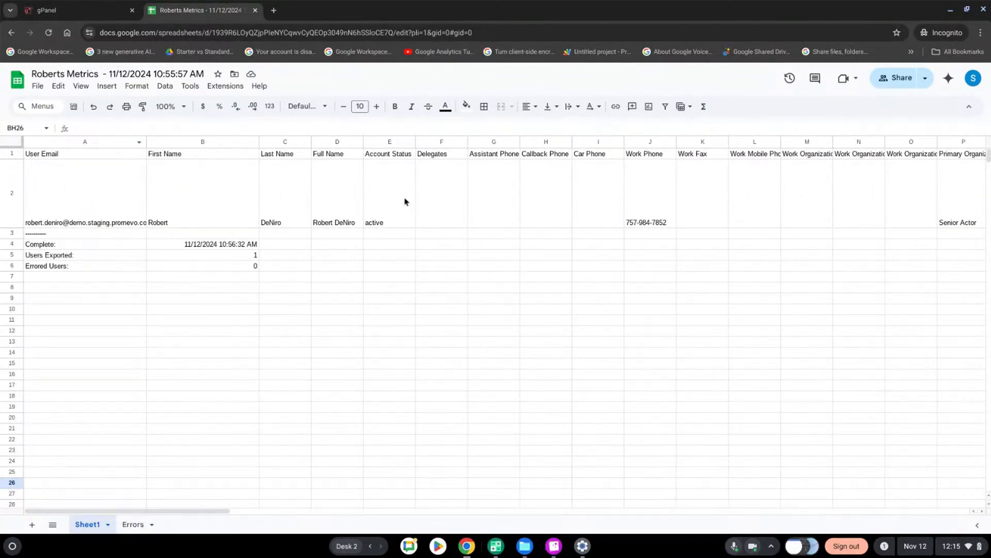
click(78, 12)
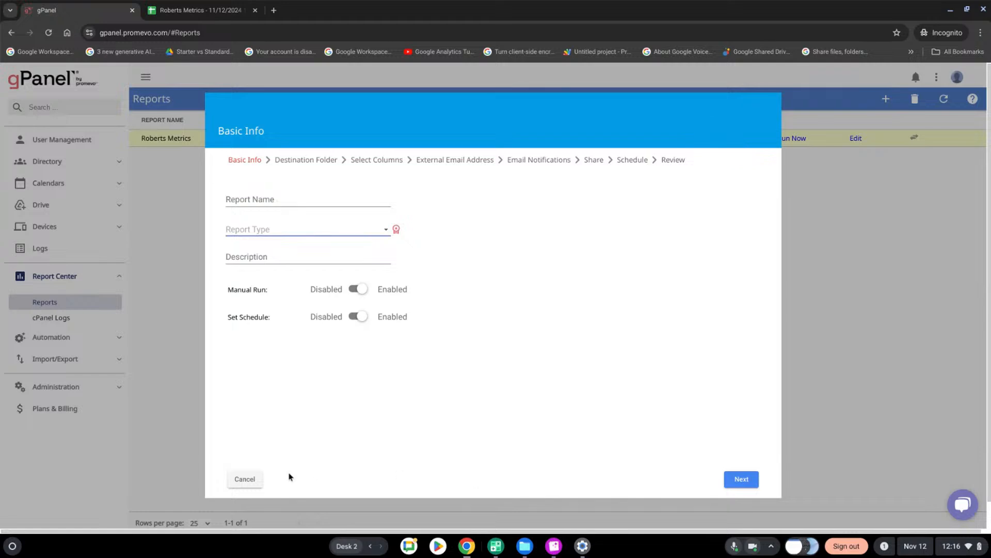
click(243, 478)
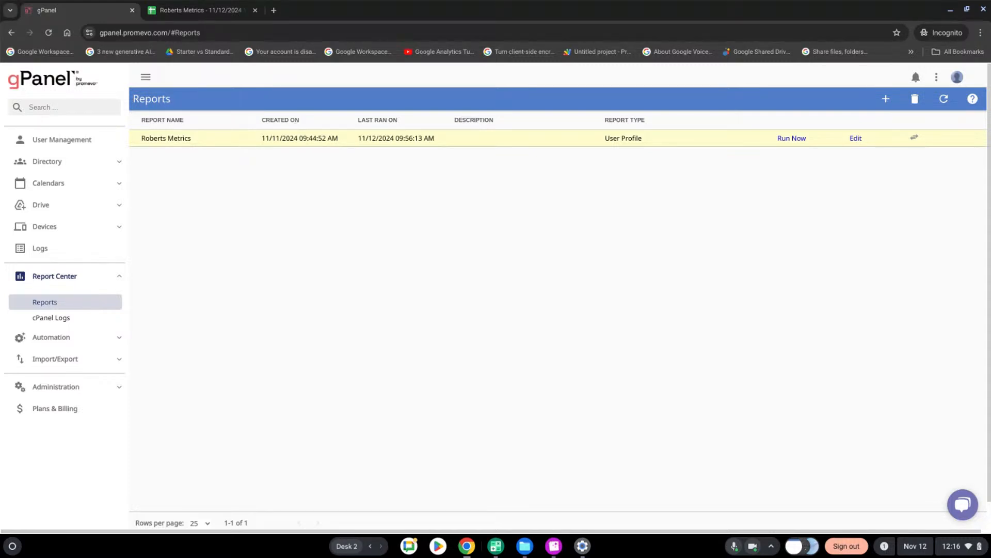
Open Drive Explorer and load the Drive files of the user matching "rob"
click(58, 207)
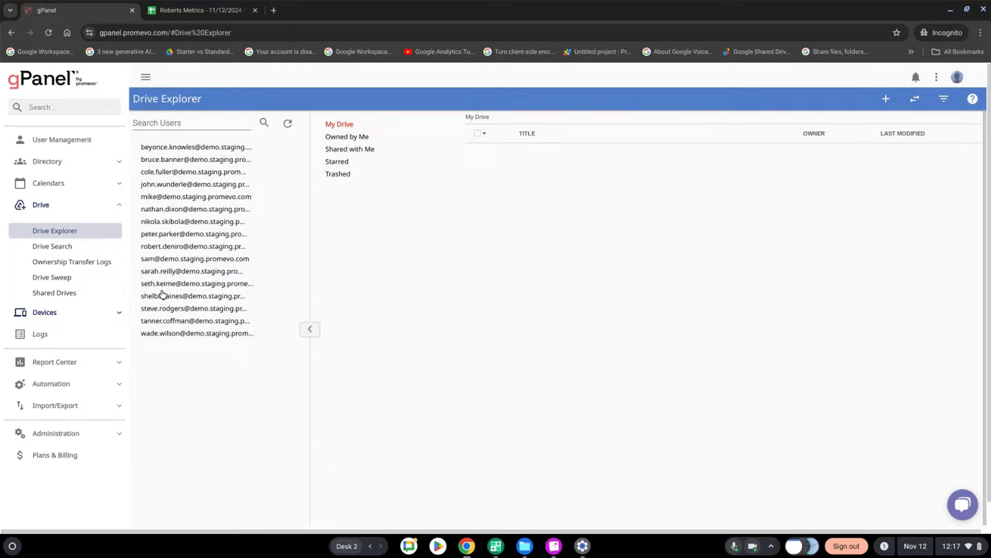
click(198, 120)
text(rob)
key(BackSpace)
key(BackSpace)
text(i)
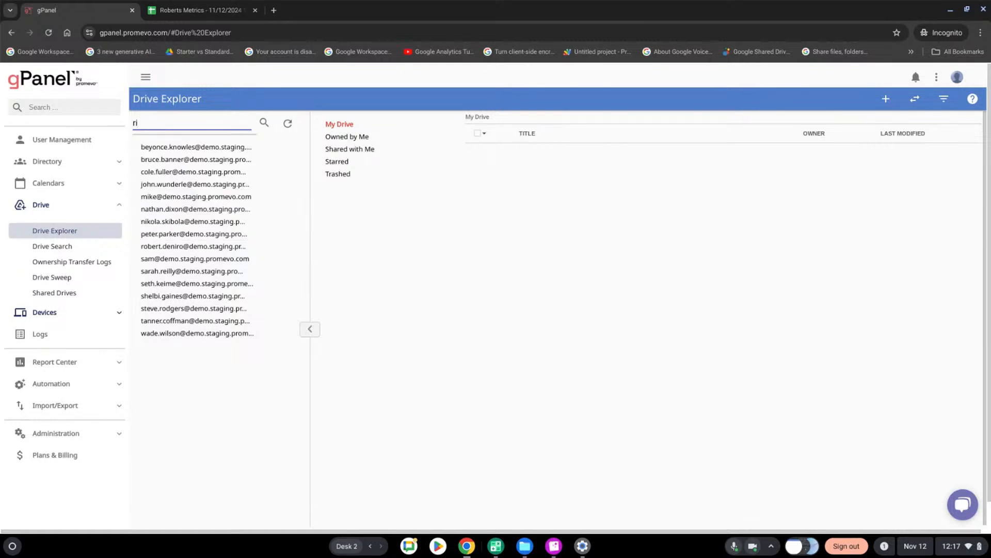
text(ob)
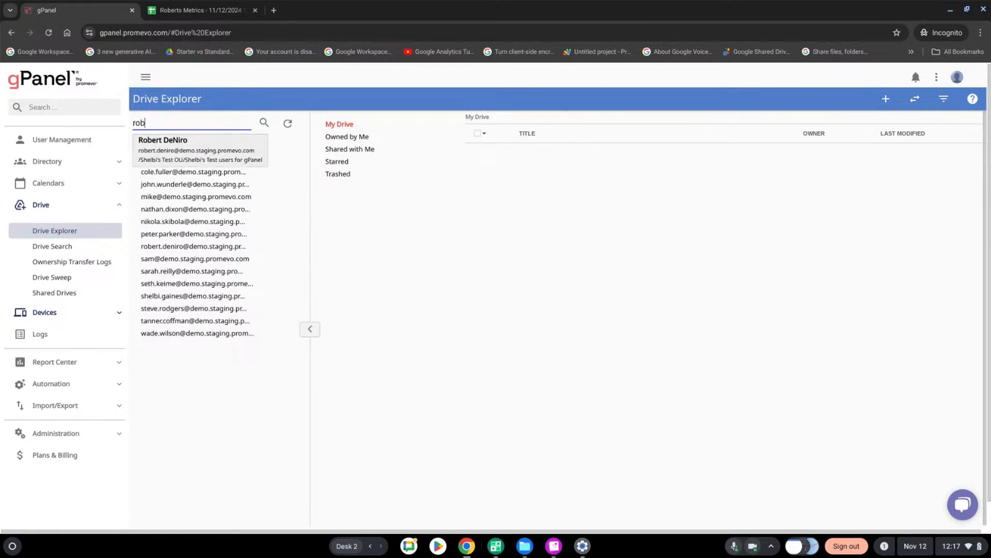
click(209, 141)
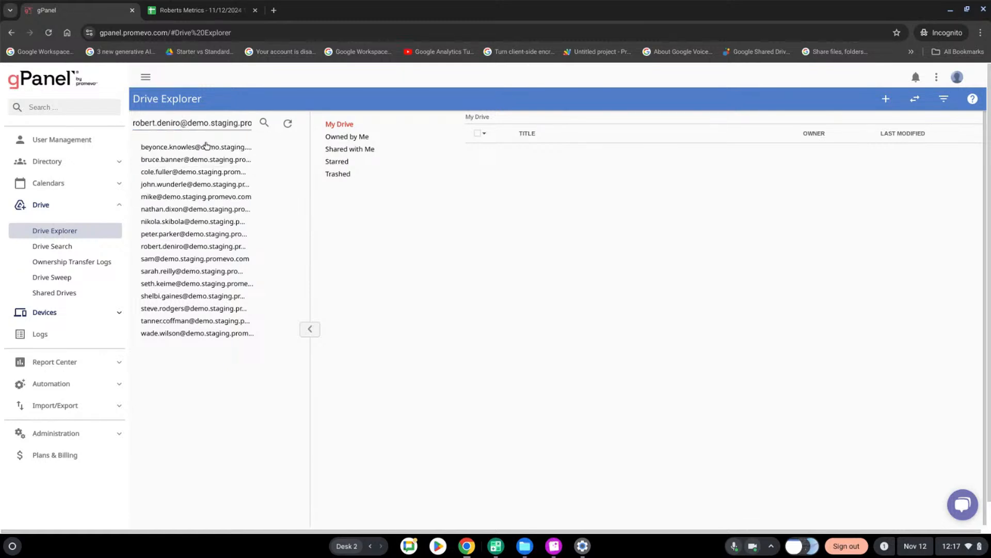
click(265, 125)
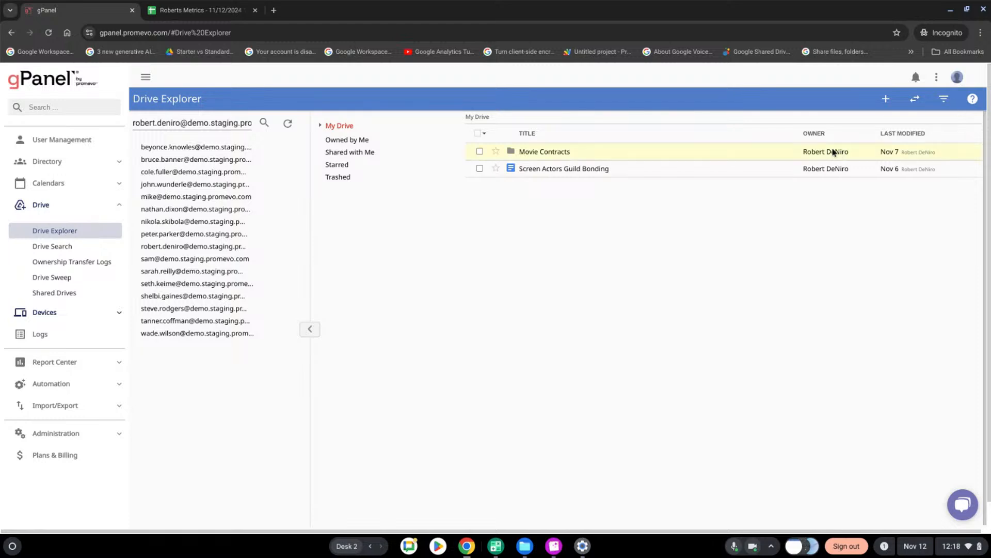
Open the Movie Contracts folder, select the Actor Resume document, view it in Google Drive, and return to gPanel
double_click(539, 153)
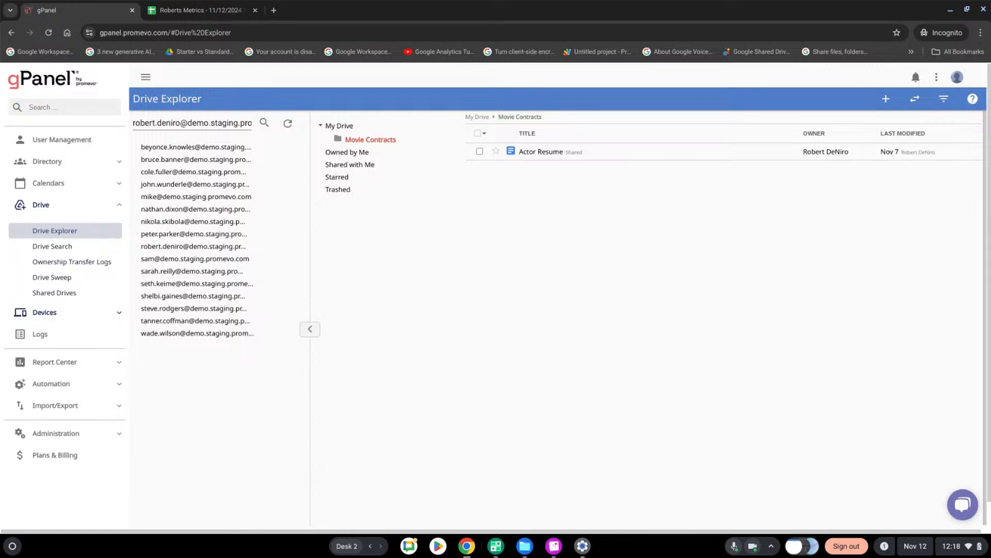
click(512, 153)
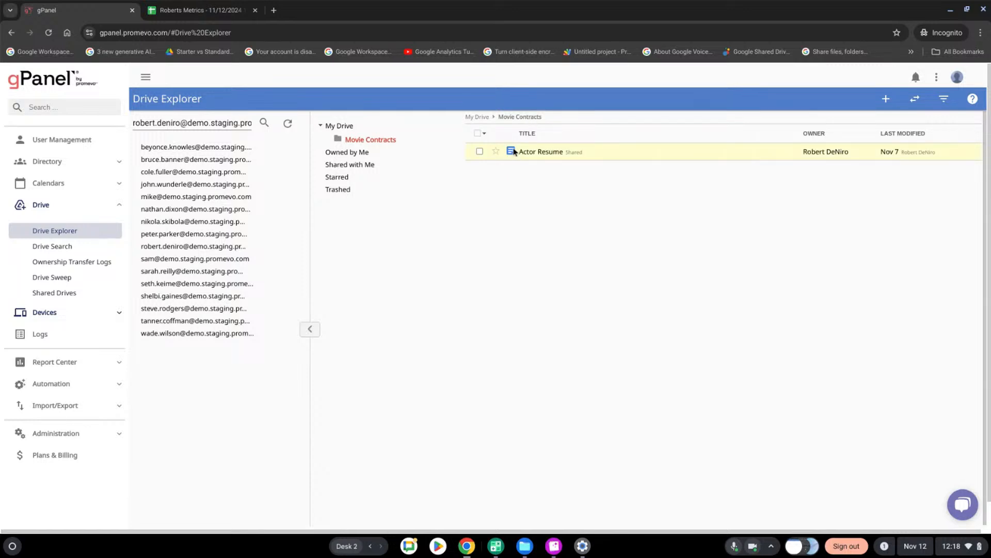
click(479, 152)
click(917, 106)
click(892, 123)
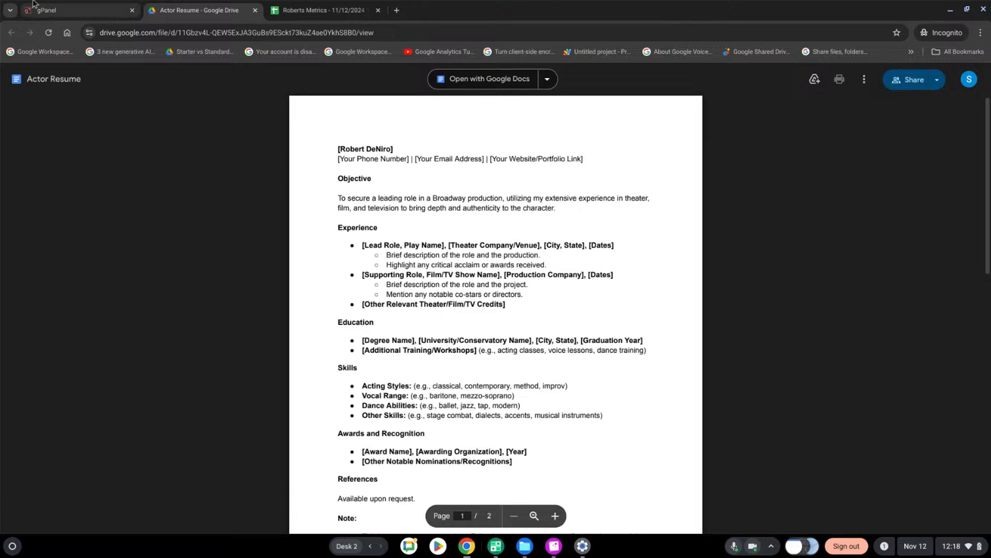
click(74, 10)
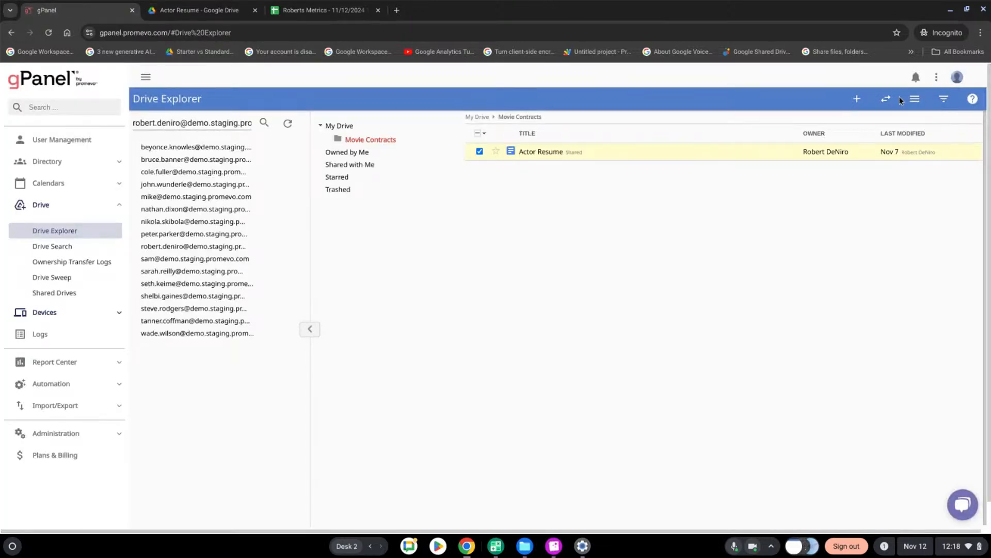
Review the Actor Resume document's sharing settings and available actions, and return to the My Drive folder
click(914, 98)
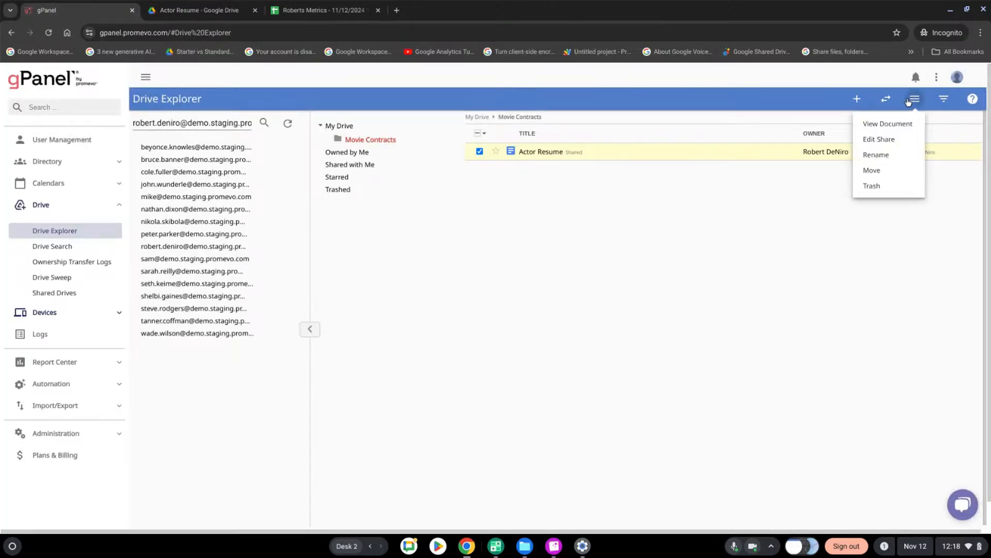
click(879, 140)
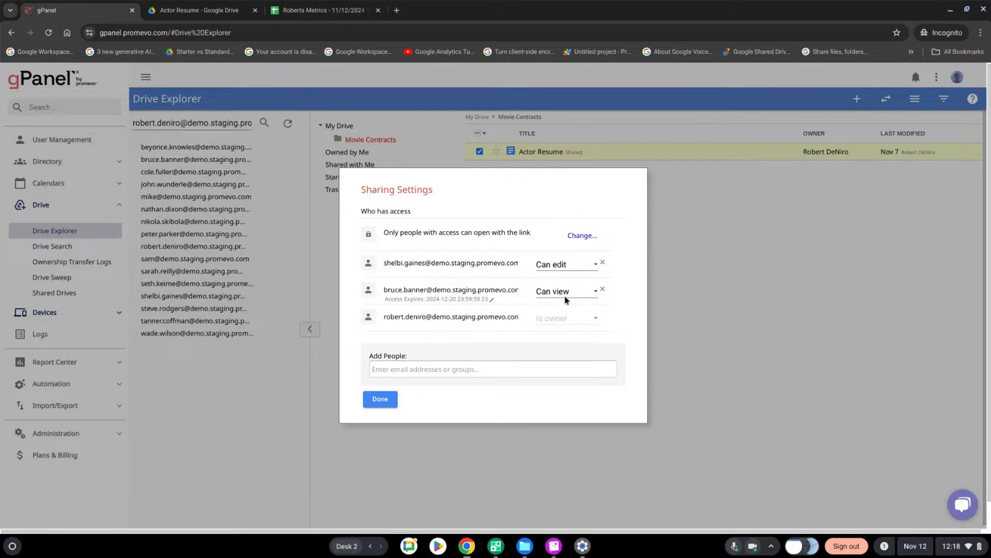
click(380, 399)
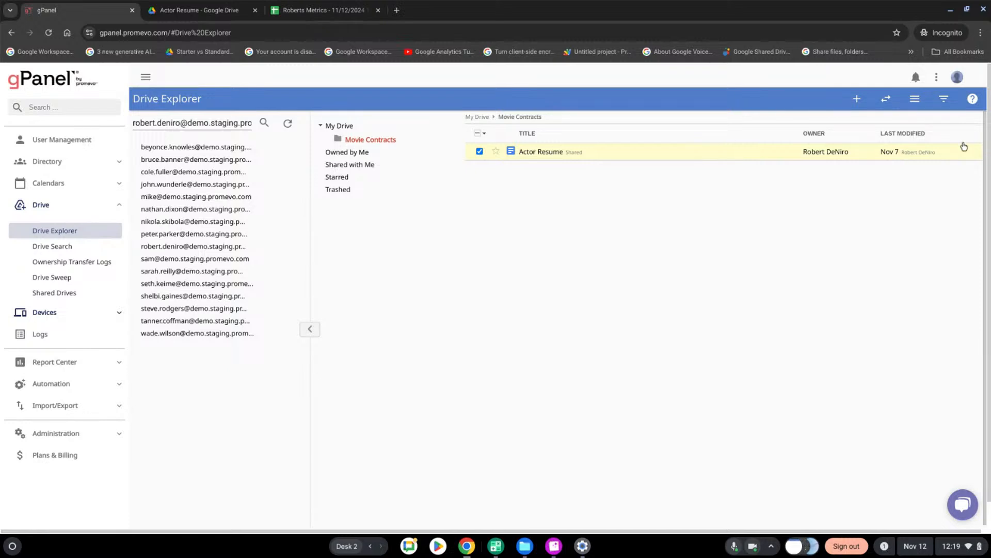
click(915, 98)
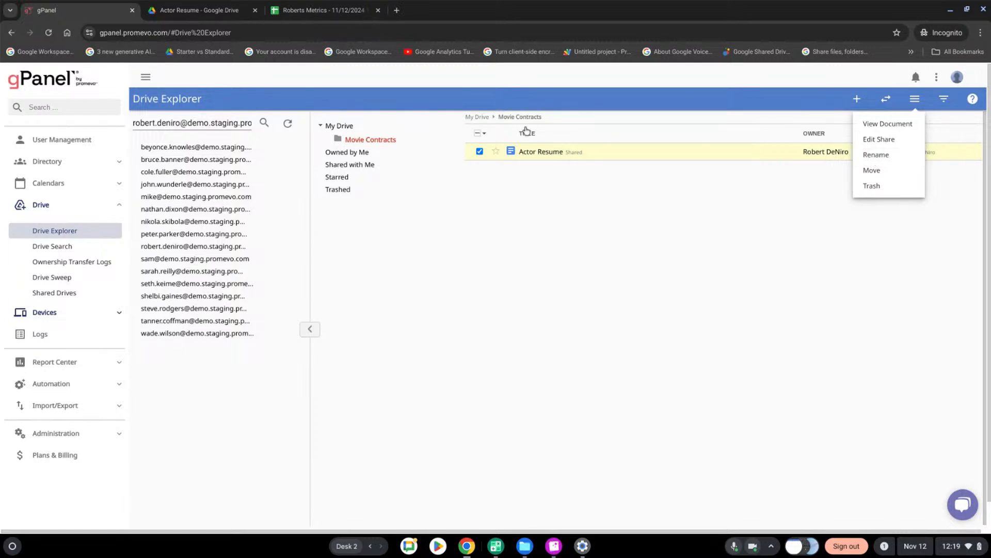
click(481, 119)
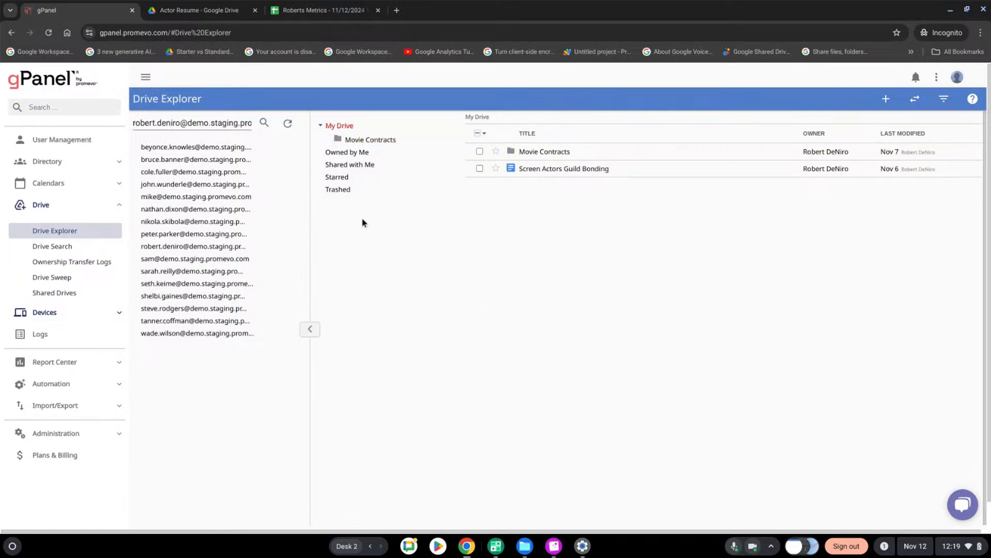
Open Drive Search and enter "Resume" as the document title
click(68, 247)
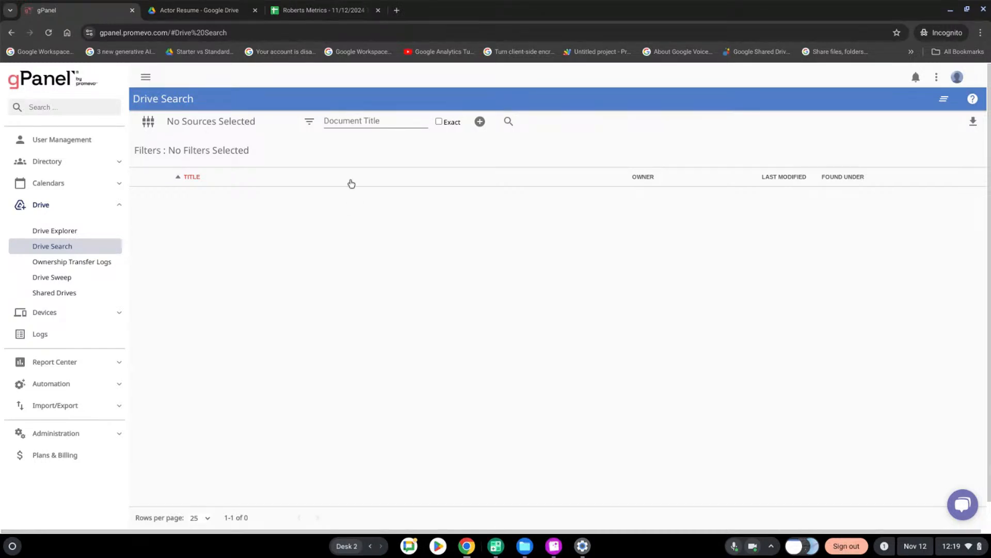
click(348, 120)
text(Resume)
Add the user matching "robert" as the search source and run the Drive search
click(150, 126)
click(295, 205)
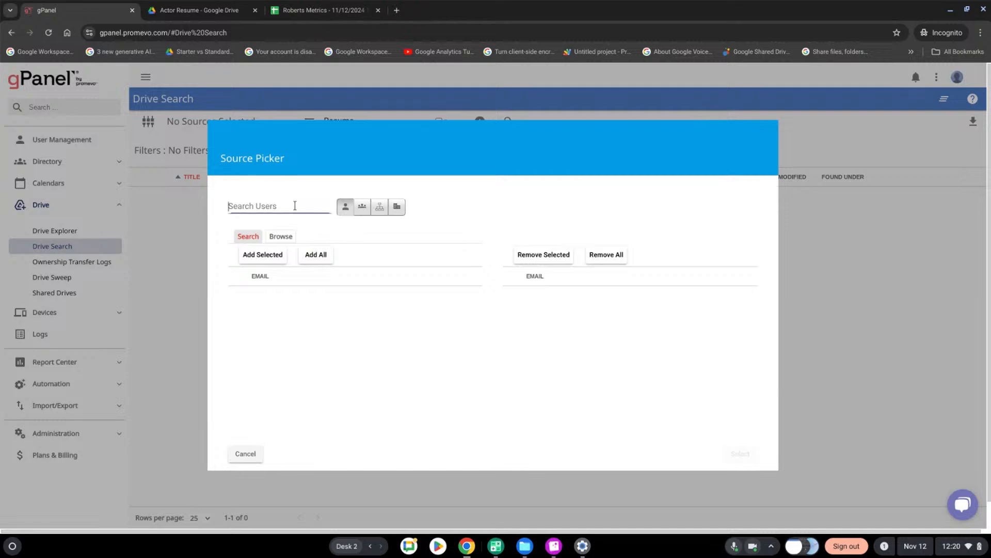
text(robert)
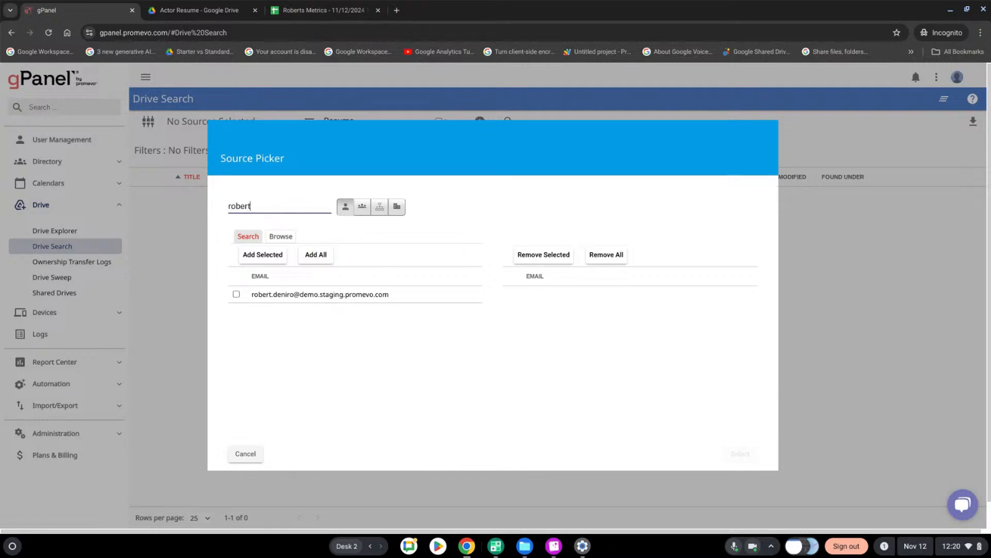
click(236, 294)
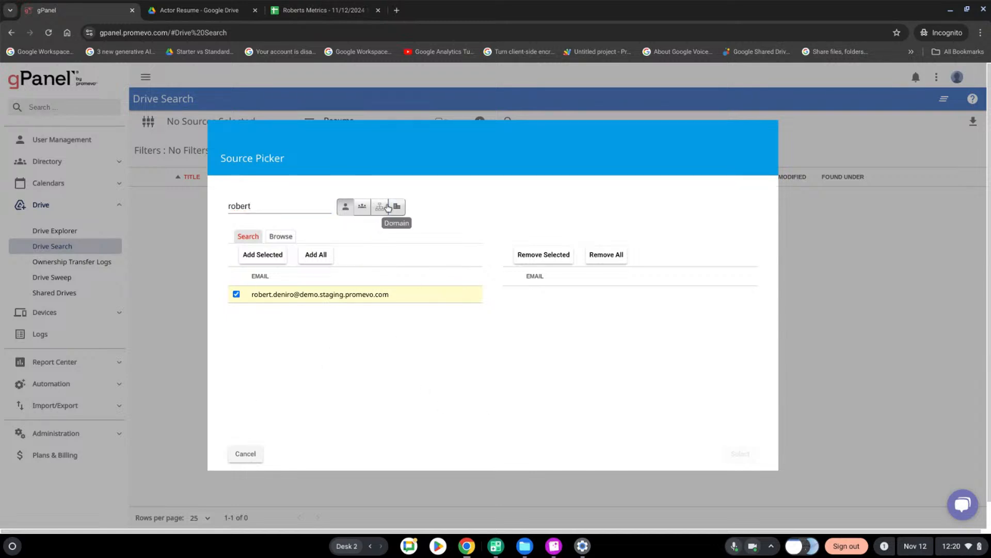
click(274, 258)
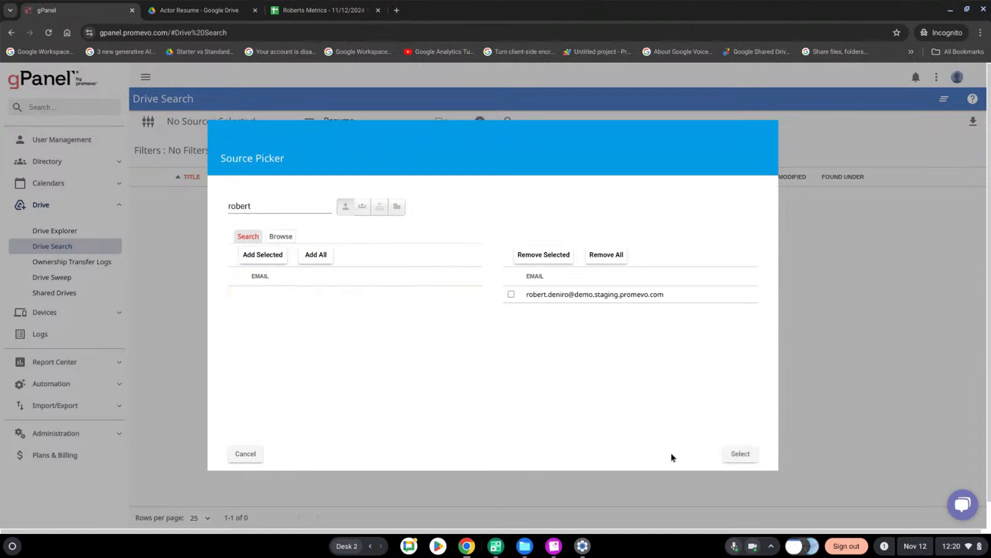
click(732, 455)
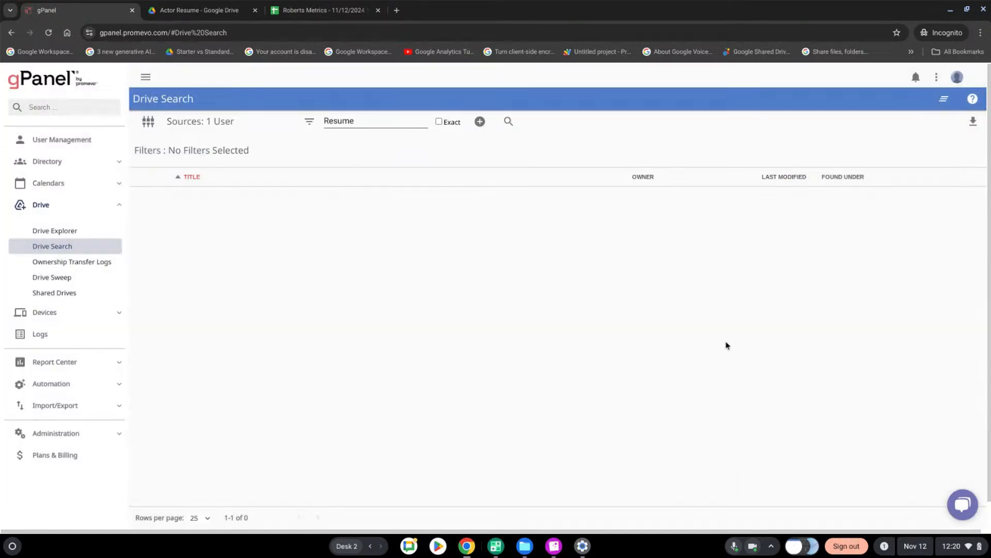
click(509, 122)
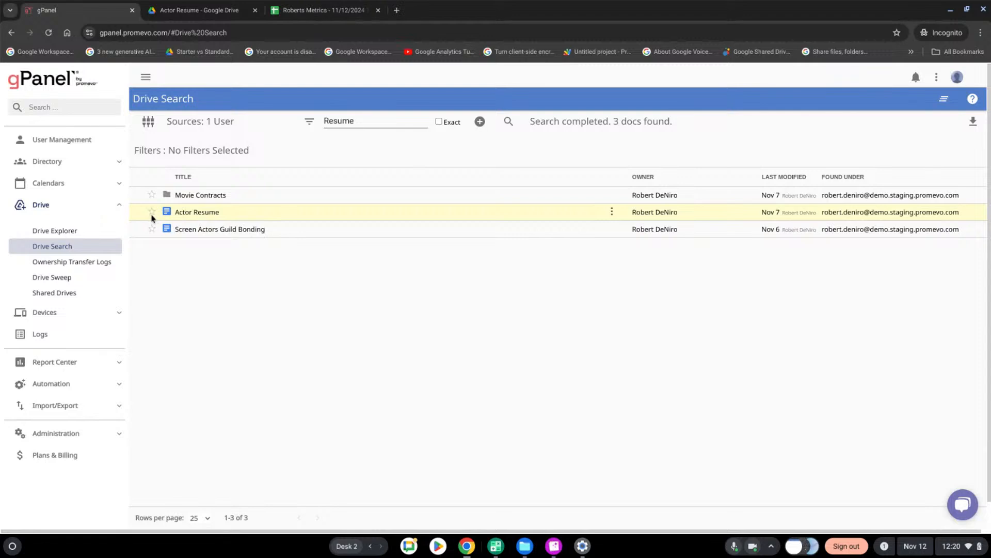
View the Actor Resume document from the search results in Google Drive, and return to gPanel
click(613, 213)
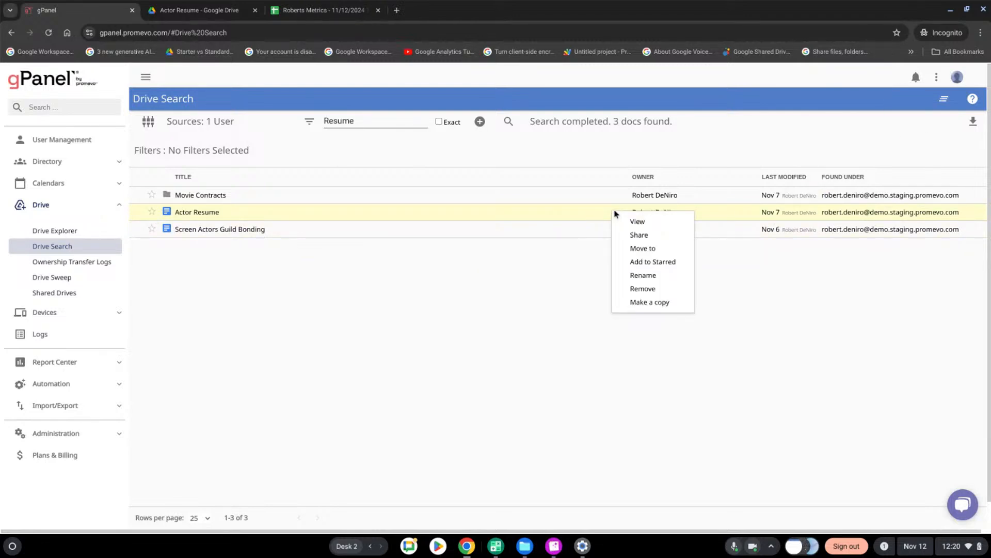
click(653, 223)
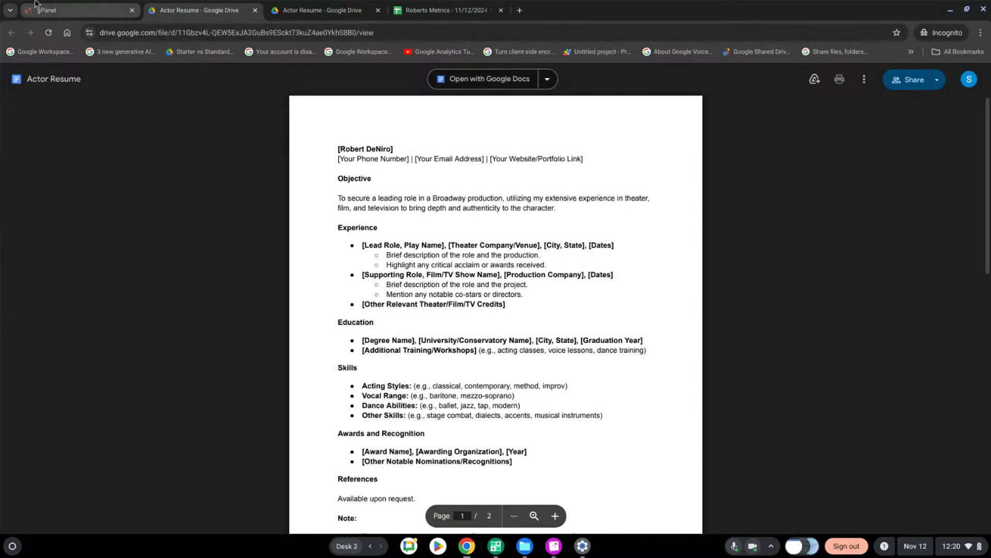
click(37, 6)
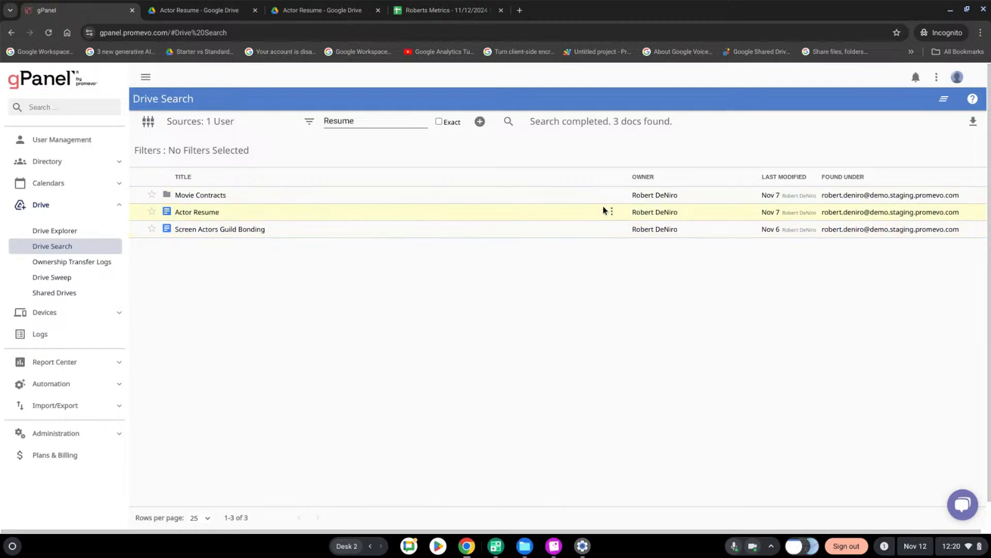
Review Actor Resume's sharing settings and general access options from the search results, and look over its other available actions
click(612, 212)
click(639, 235)
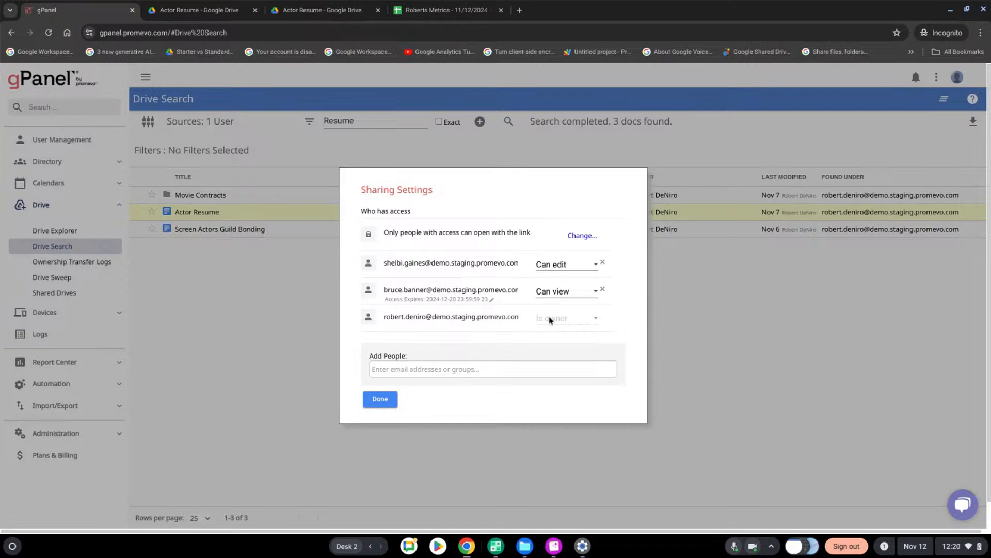
scroll(405, 362, down, 1)
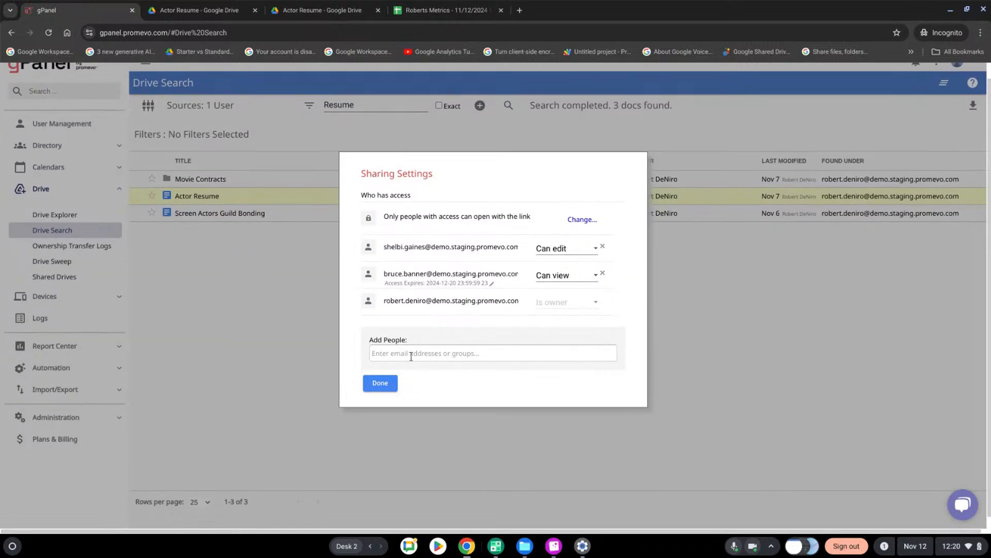
click(580, 221)
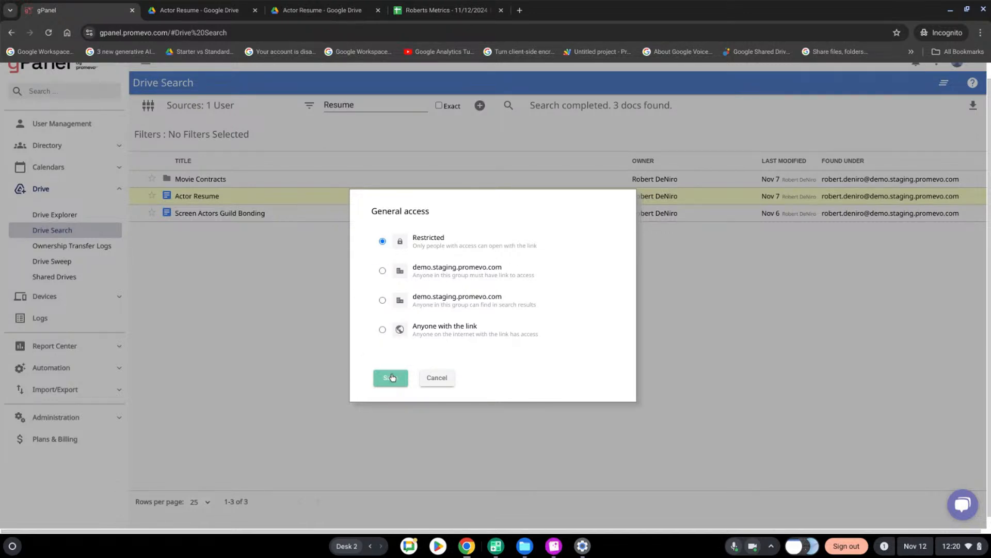
click(436, 379)
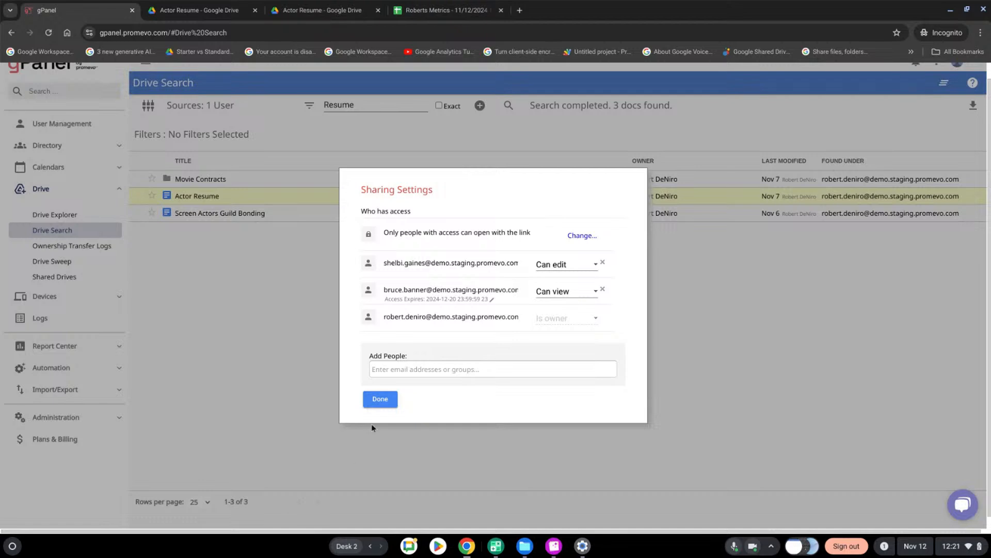
click(387, 403)
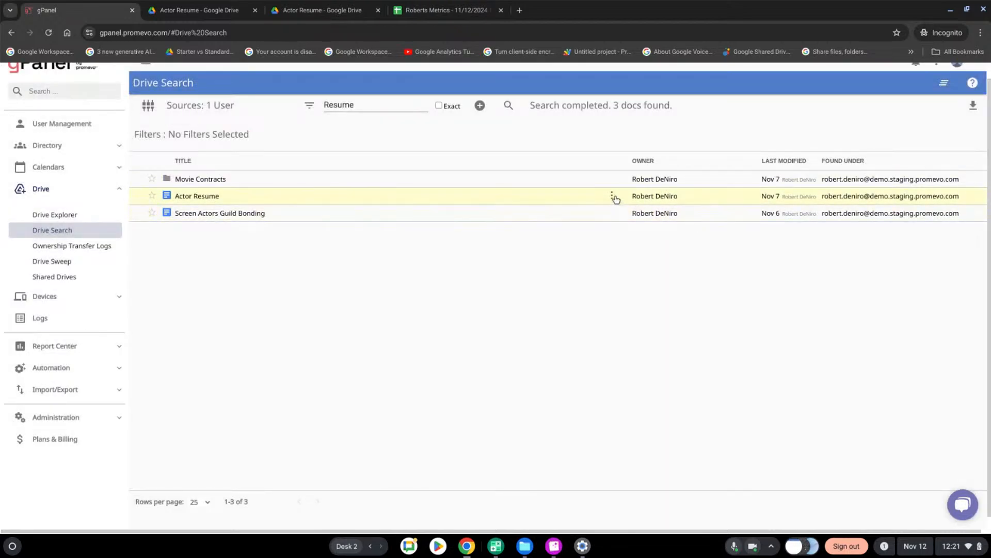
click(614, 198)
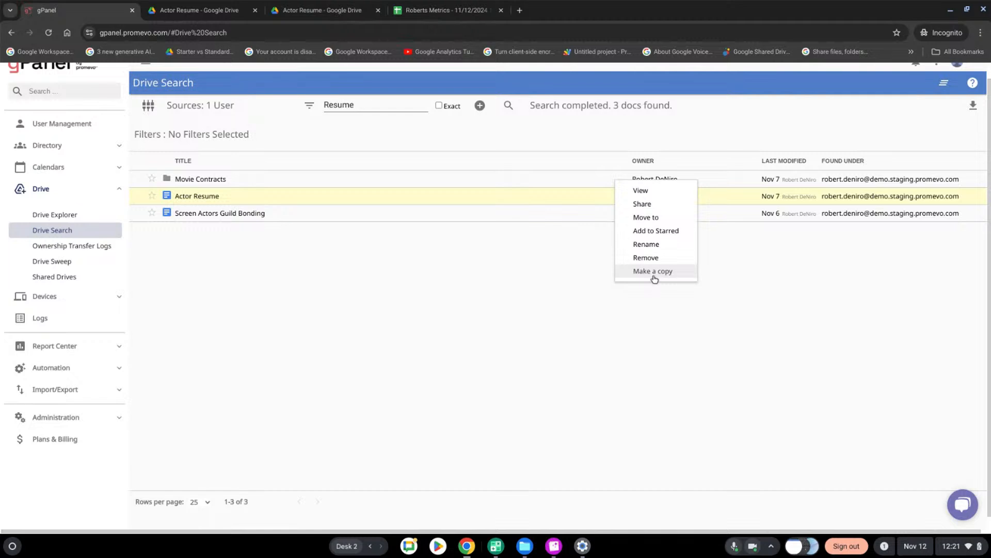
scroll(765, 288, up, 1)
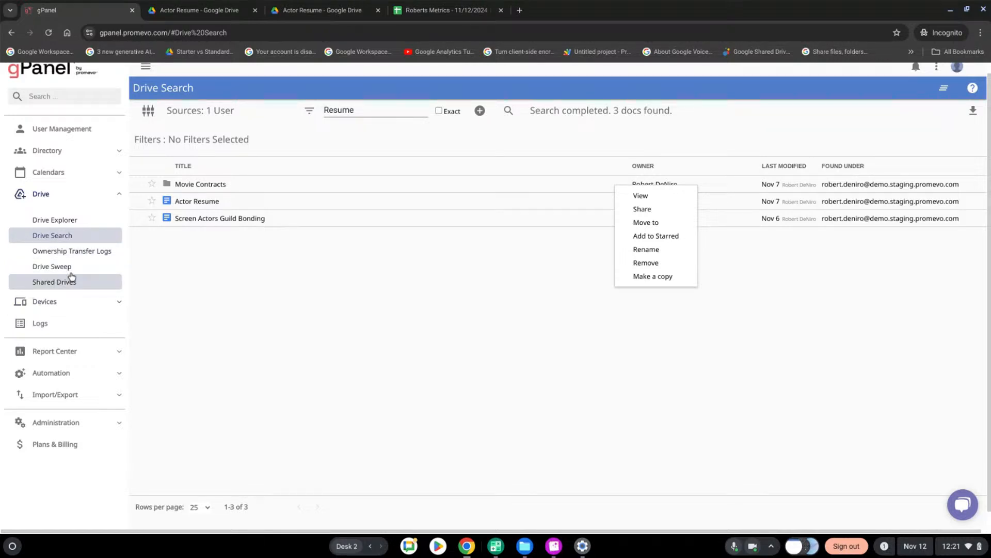
Open Shared Drives and review The A Team's members and the available role options
click(62, 285)
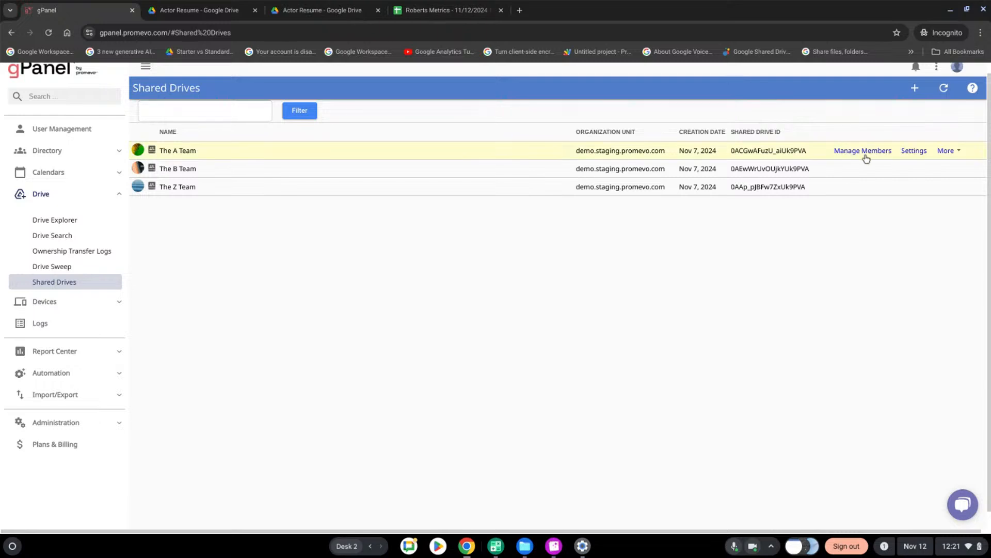
click(867, 154)
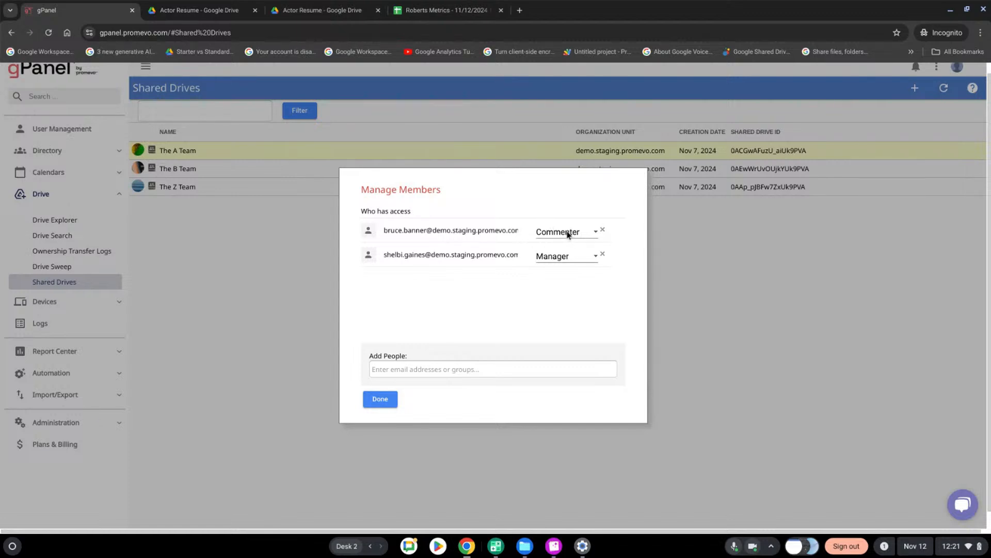
click(594, 258)
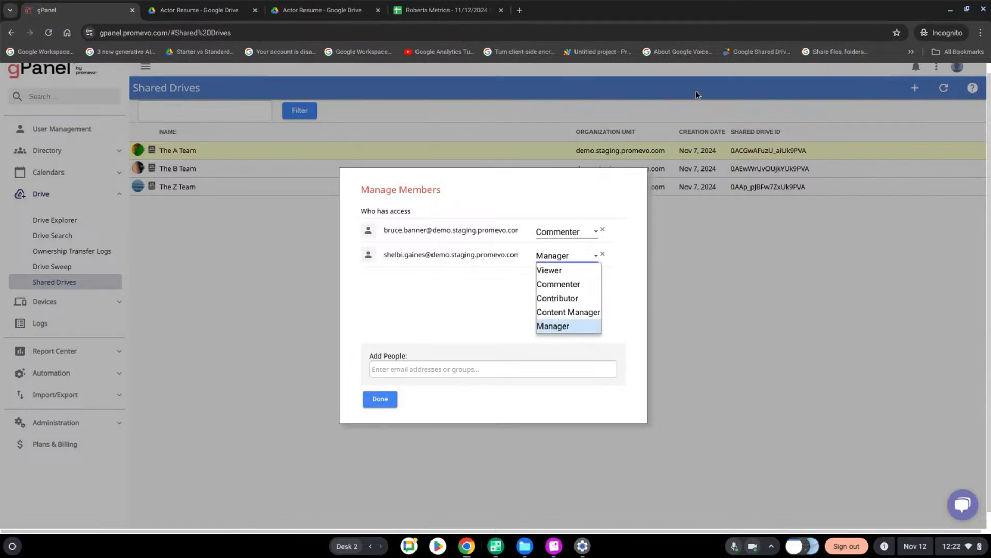
click(380, 402)
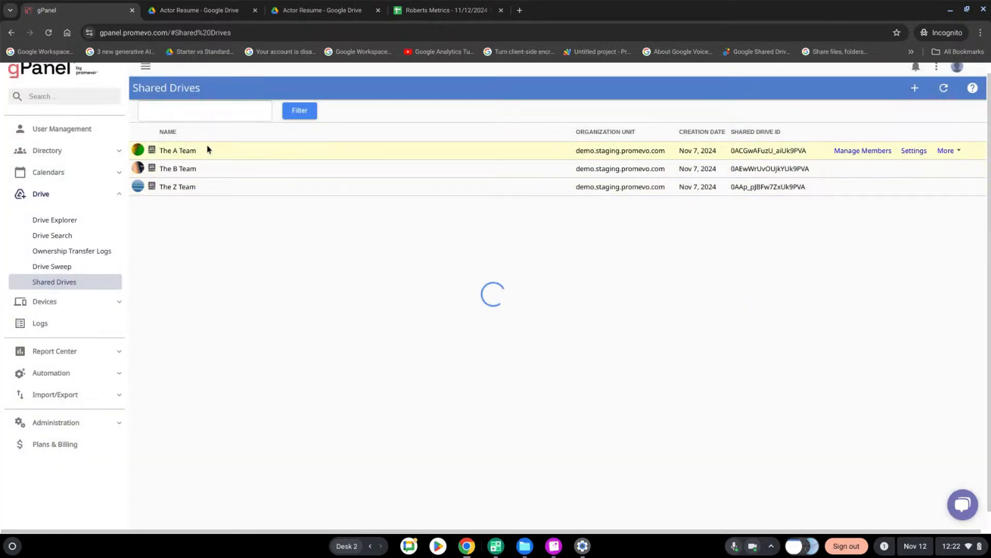
Open The A Team shared drive and review the Budget Receipts folder's members and additional actions
click(160, 153)
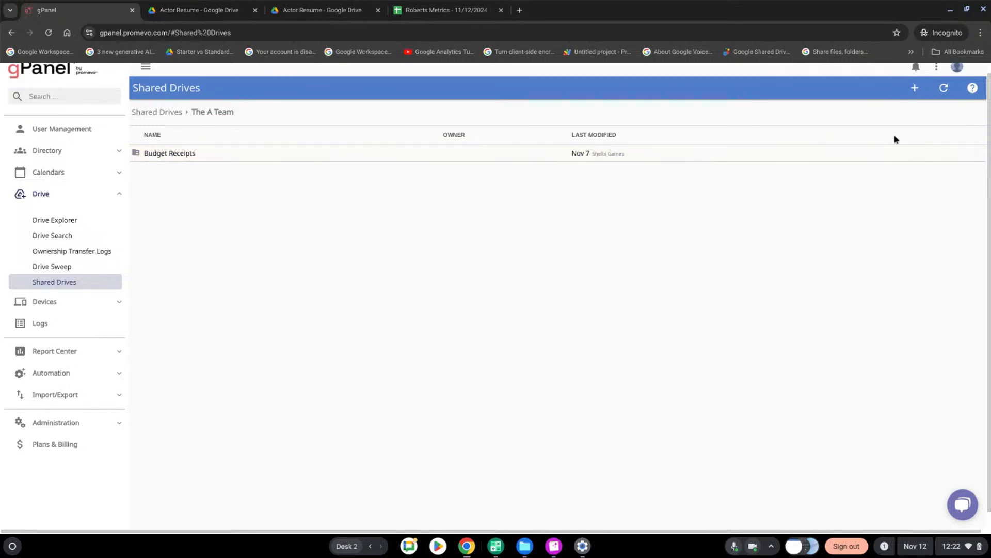
click(896, 155)
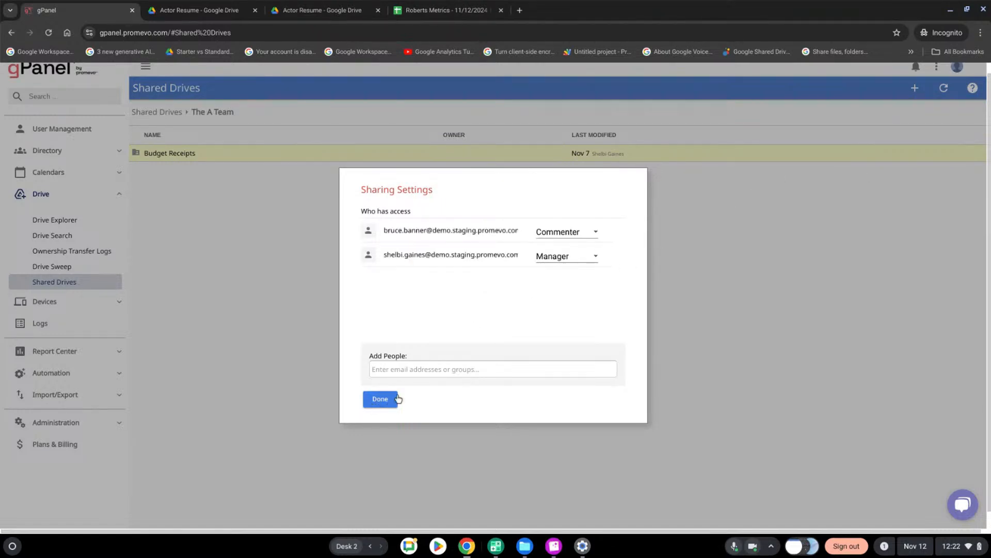
click(382, 403)
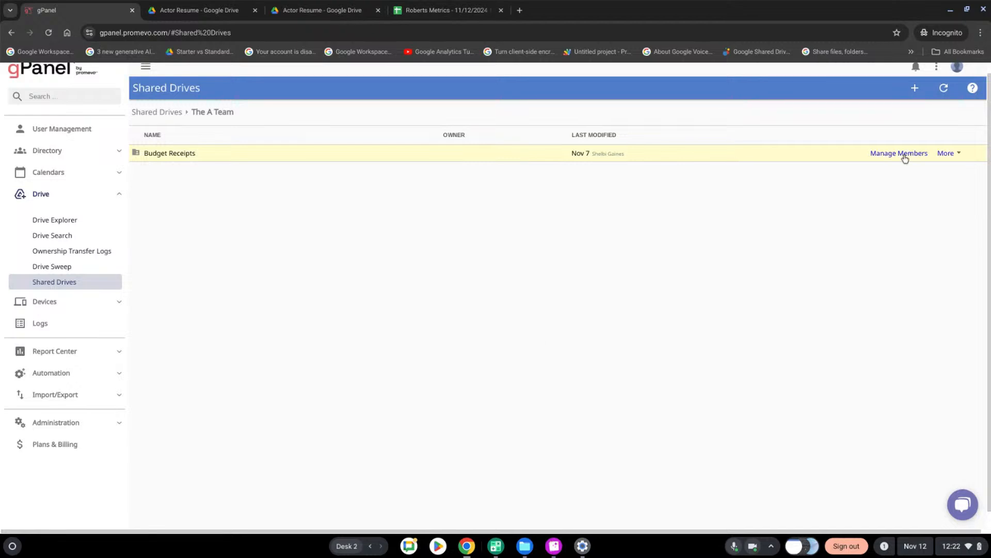
click(944, 154)
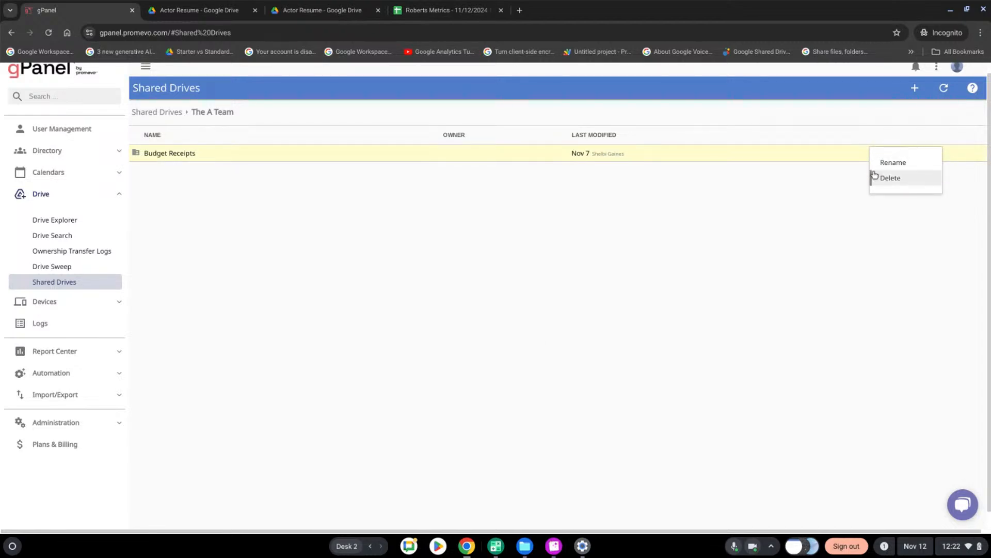
Open the Budget Receipts folder and review the Budget V2 document's additional actions and sharing settings
click(404, 152)
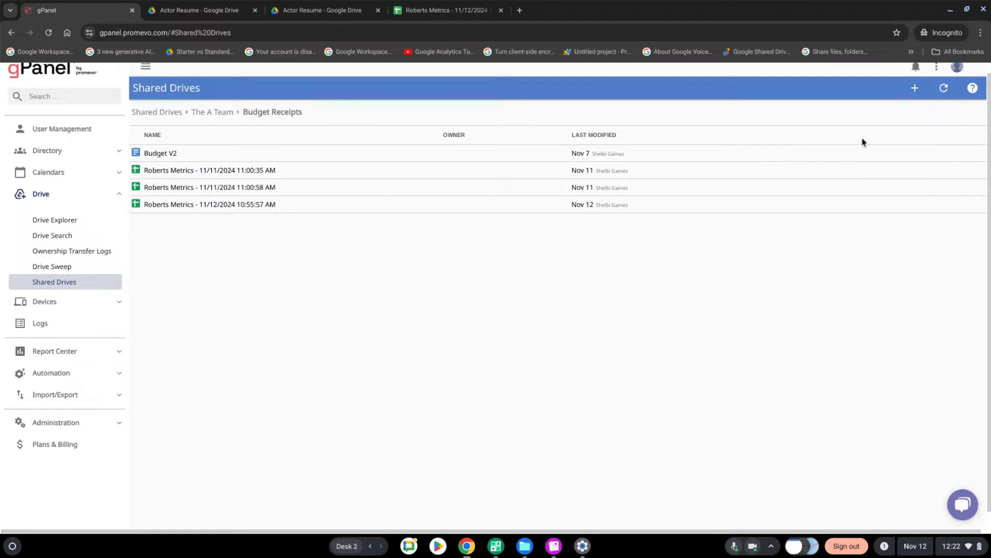
mouse_move(896, 157)
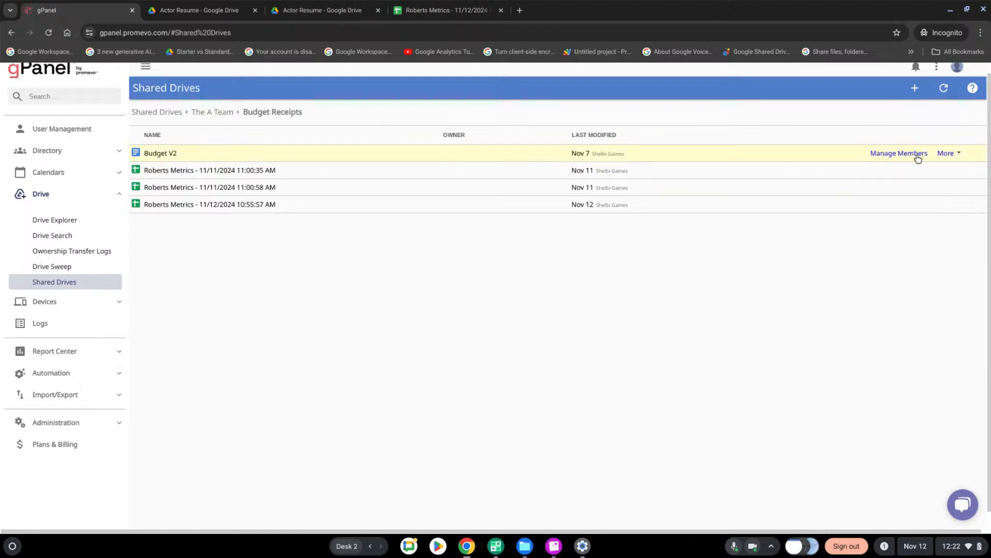
click(955, 157)
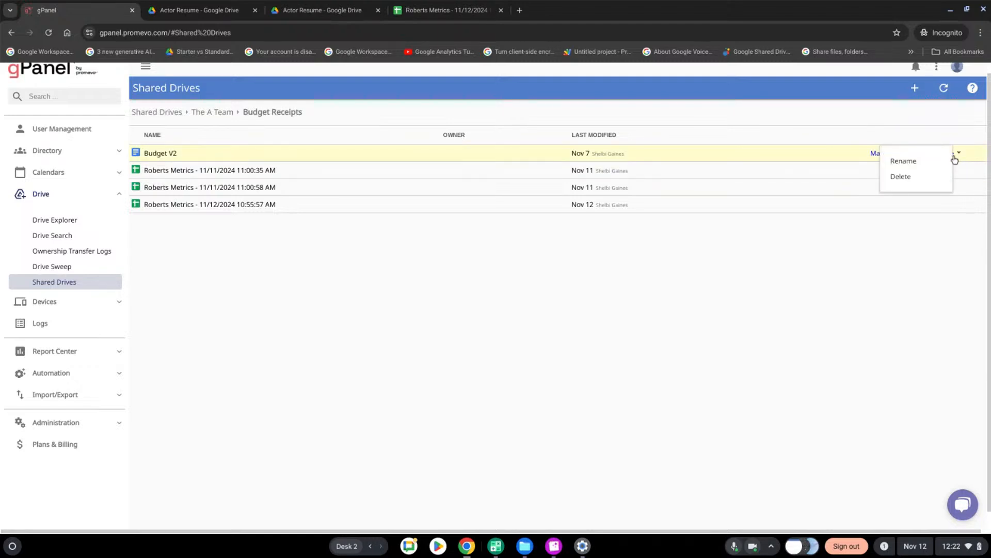
click(884, 154)
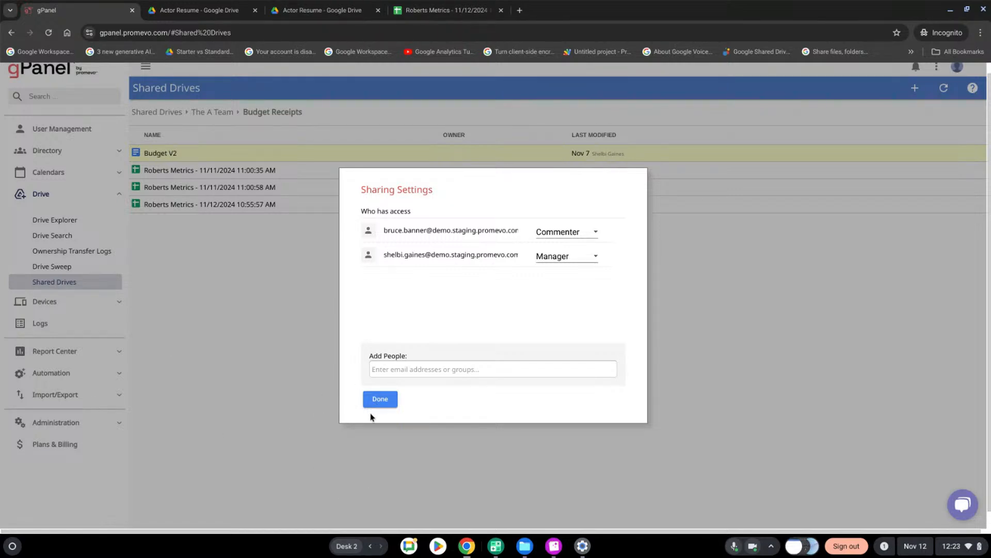
click(380, 399)
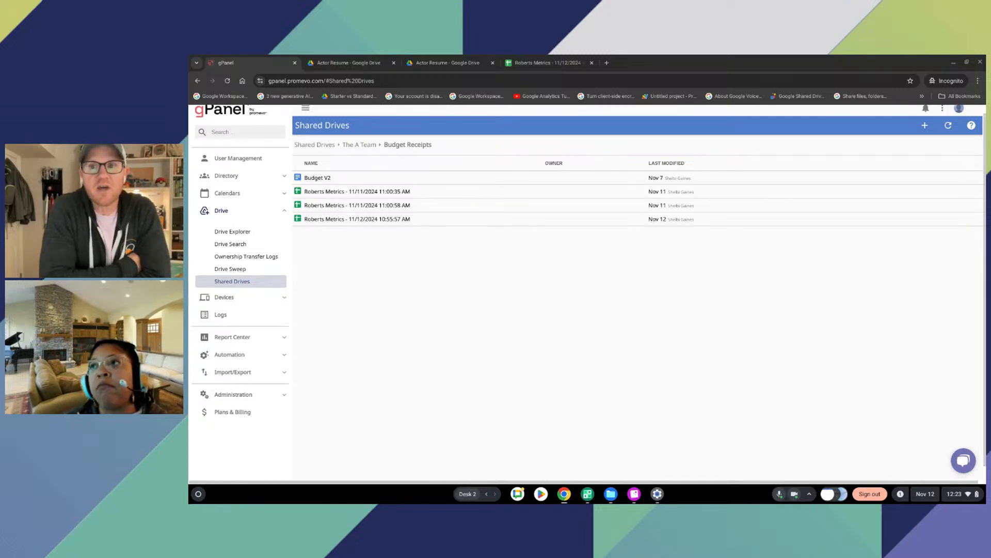
scroll(821, 150, up, 1)
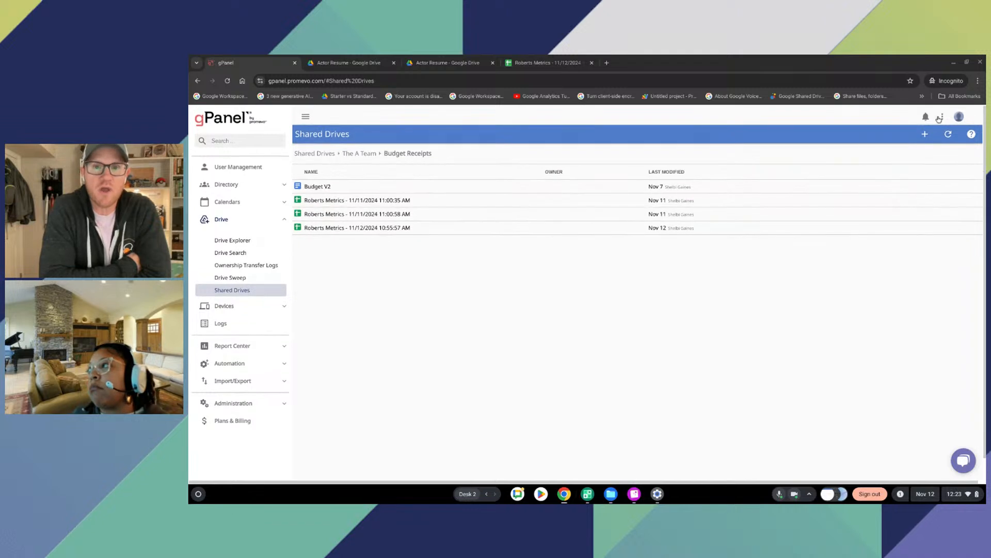
Start a new Decommissioning policy under Automation and review its available user actions and decommission trigger options
click(944, 117)
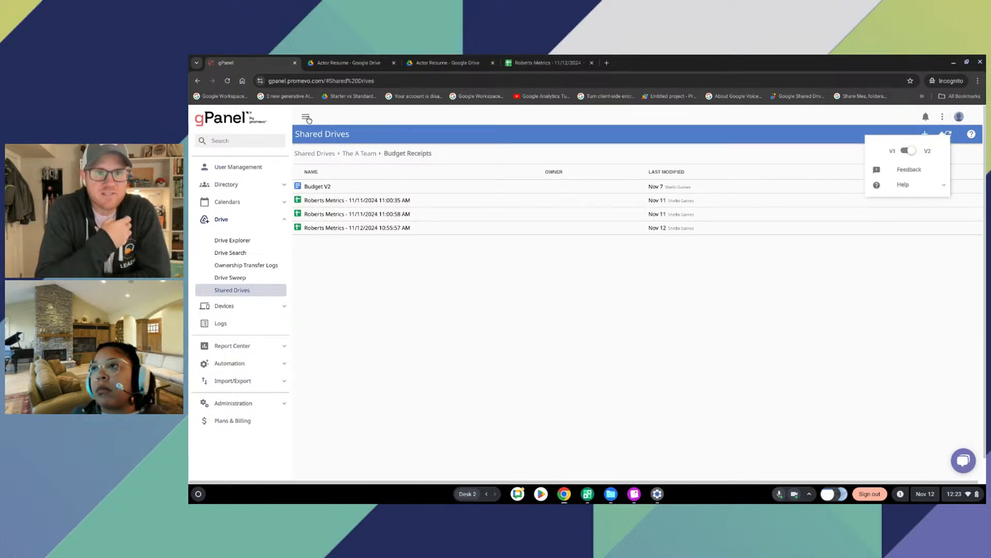
click(230, 363)
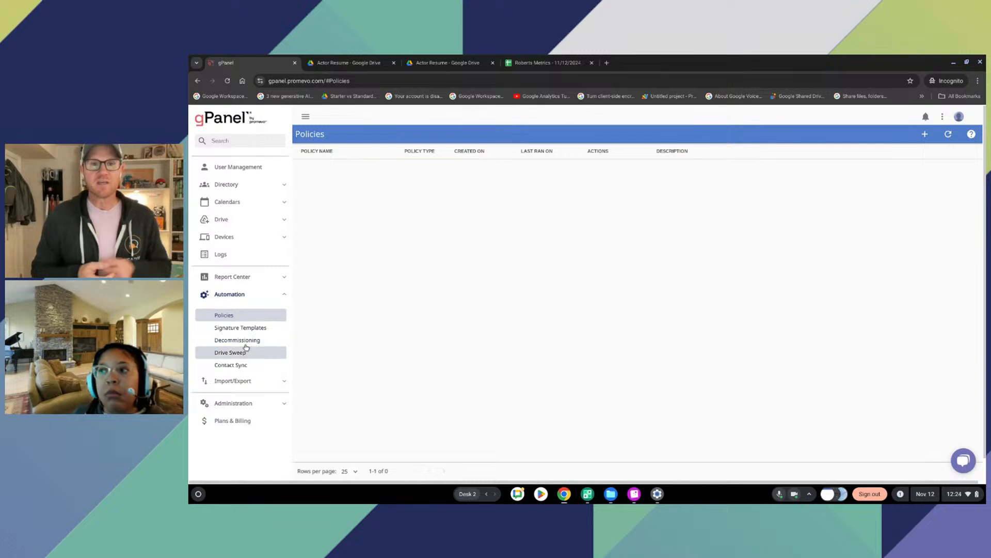
click(249, 339)
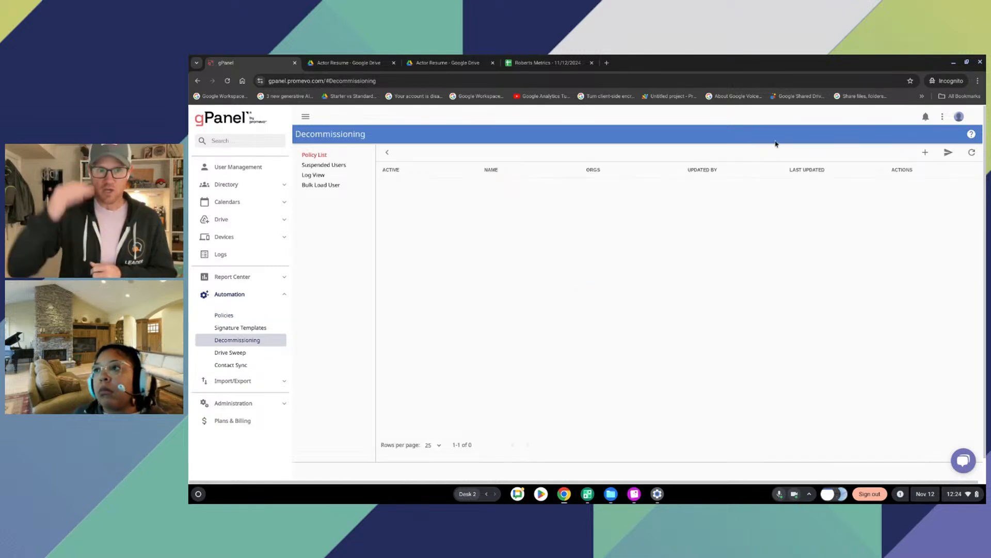
click(925, 152)
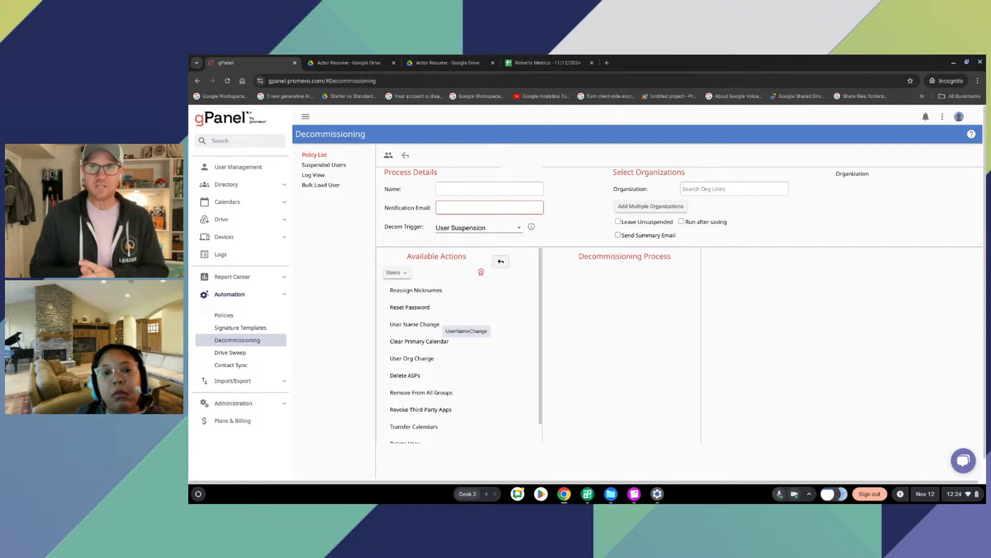
scroll(510, 328, down, 2)
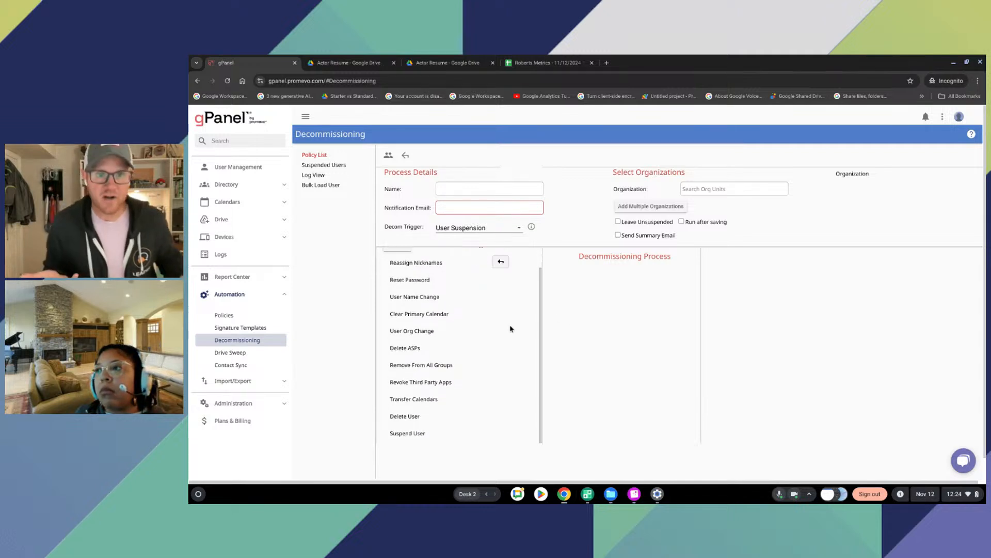
scroll(451, 327, down, 2)
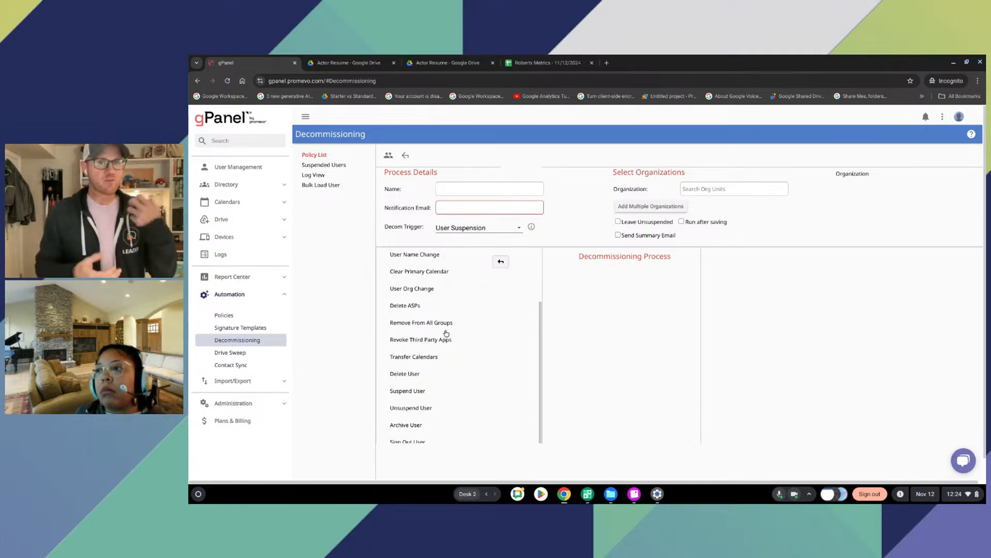
click(510, 226)
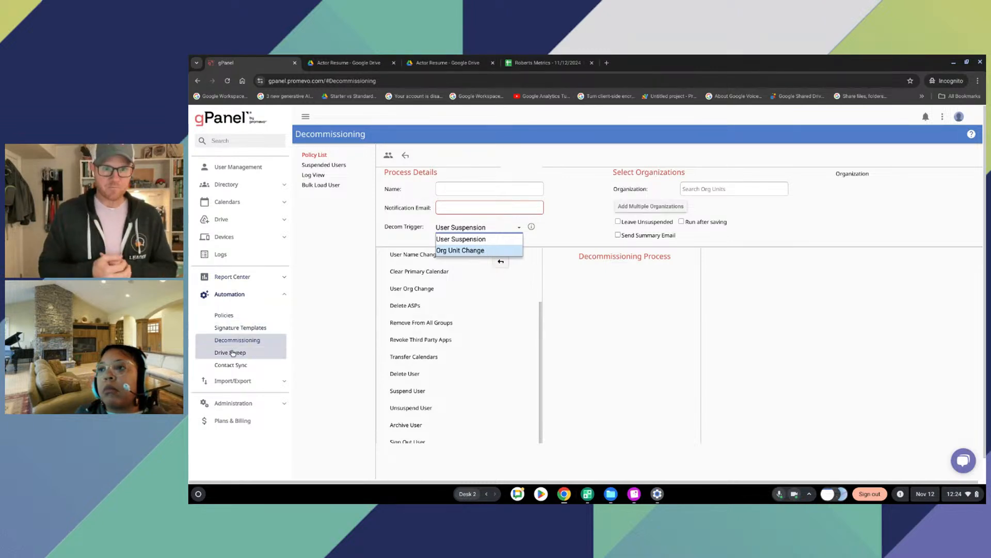
Leave the unsaved decommissioning policy and open the domain's Indexing summary under Administration
click(246, 316)
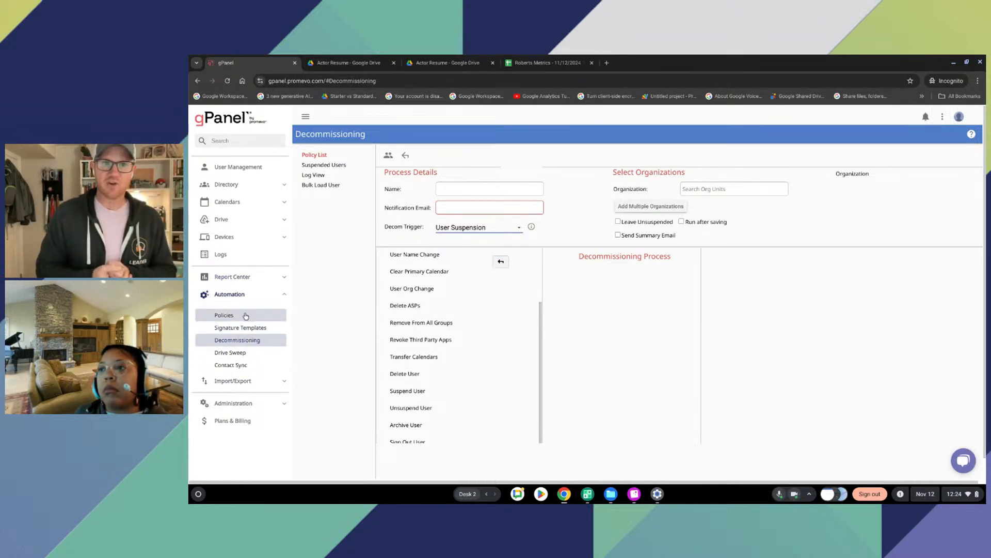
click(246, 316)
click(213, 407)
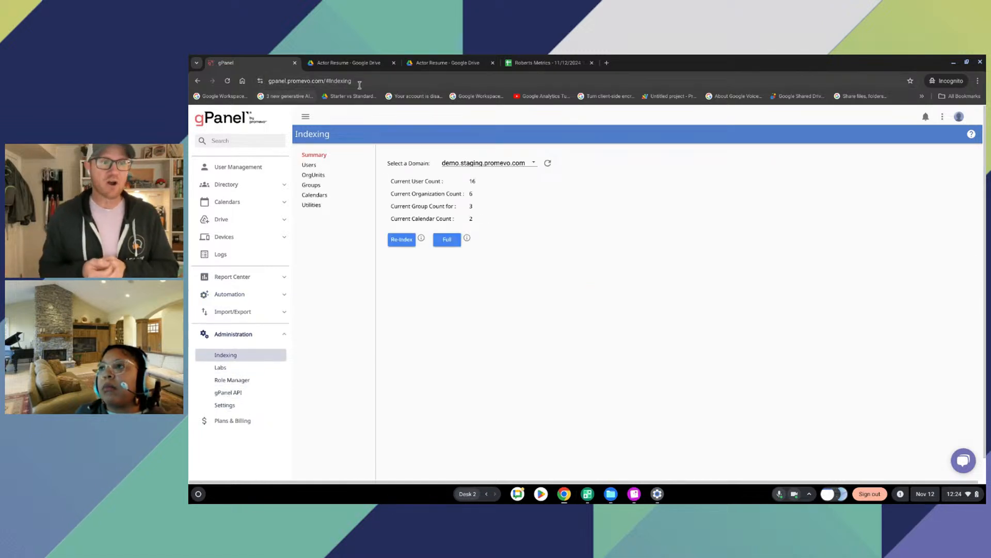
Switch the interface to V1 and back to V2
click(942, 117)
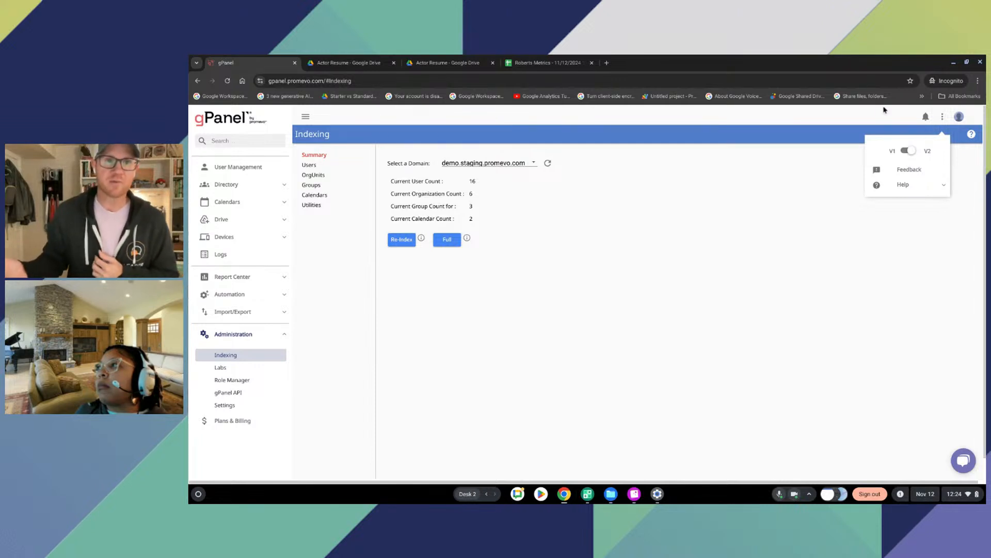
click(908, 150)
click(874, 119)
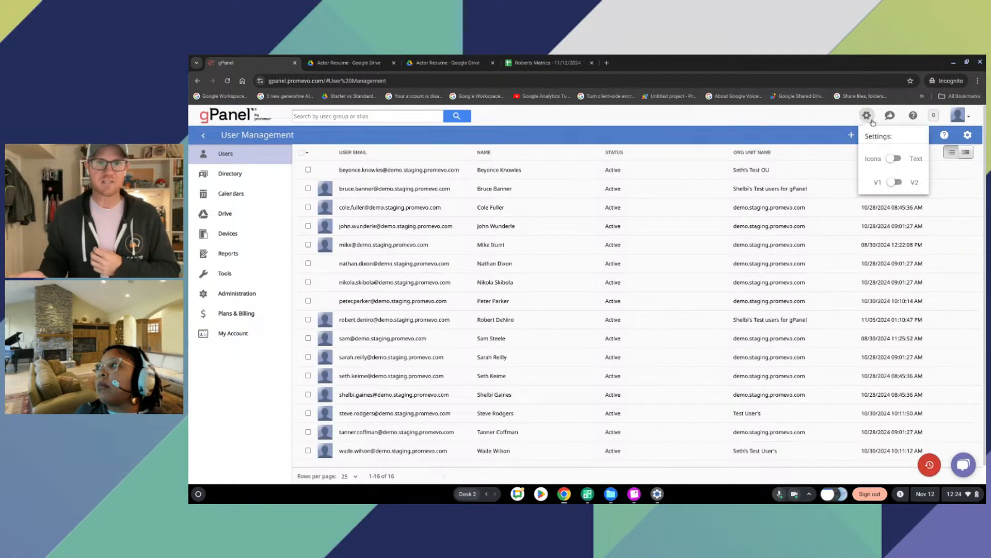
click(898, 184)
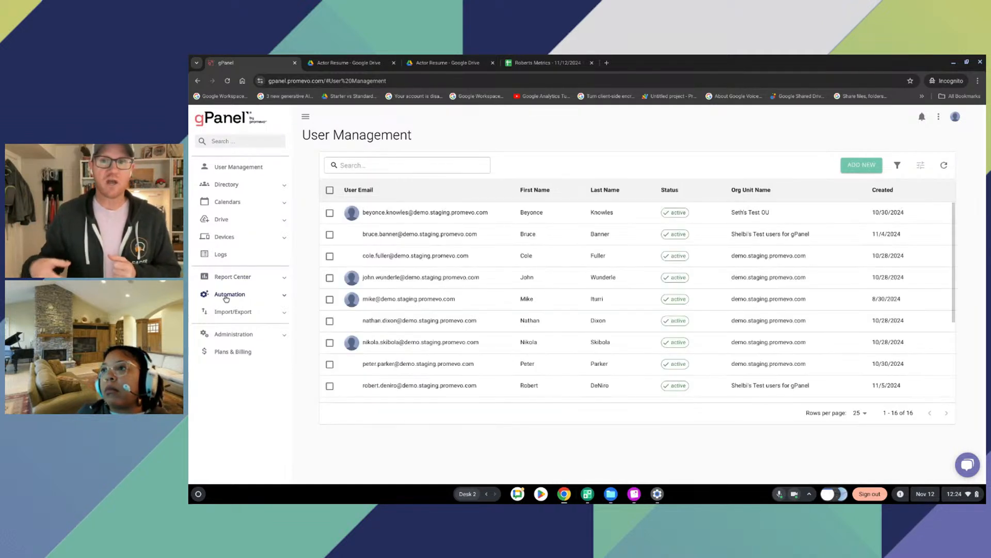
Look through the Automation policies and the Report Center's reports, ending on the Signature Templates list
click(225, 296)
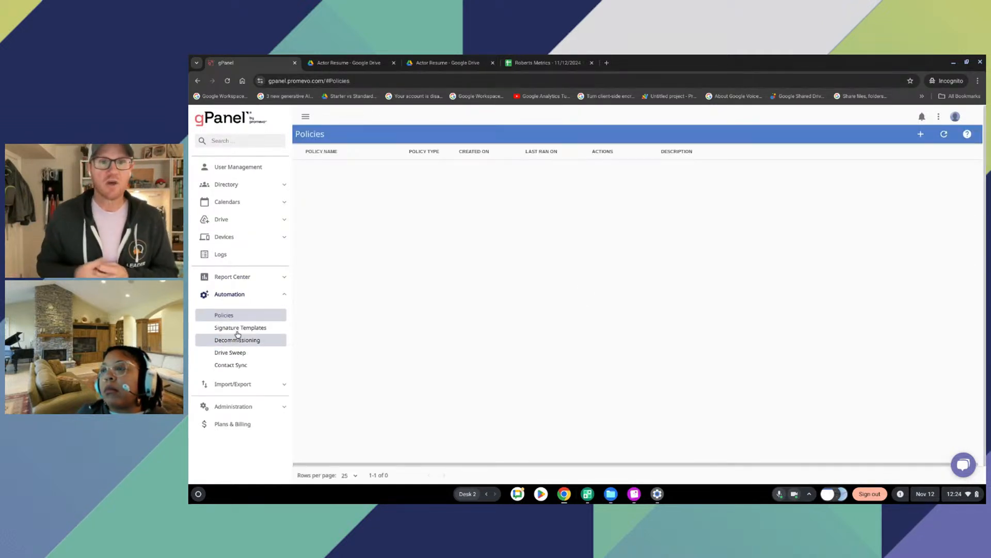
click(224, 277)
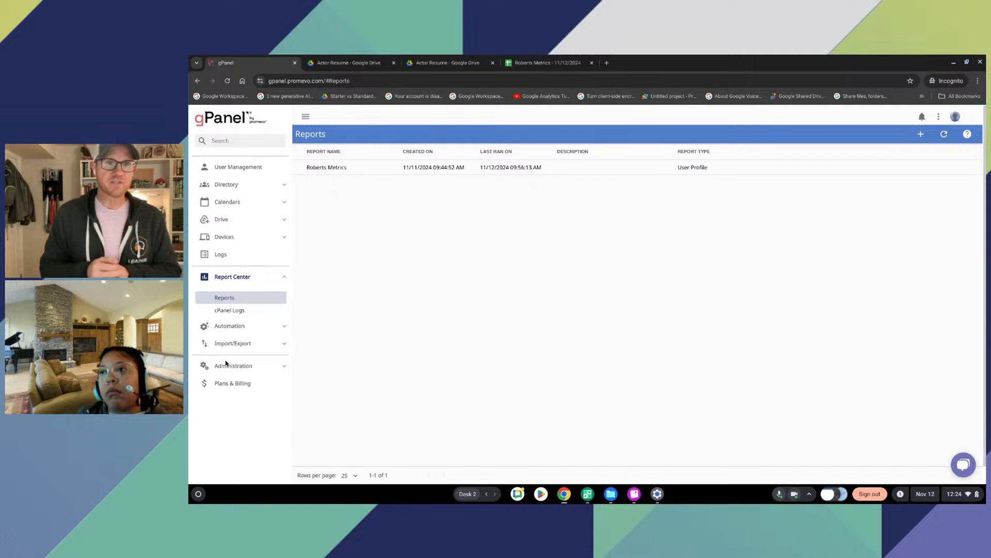
click(229, 325)
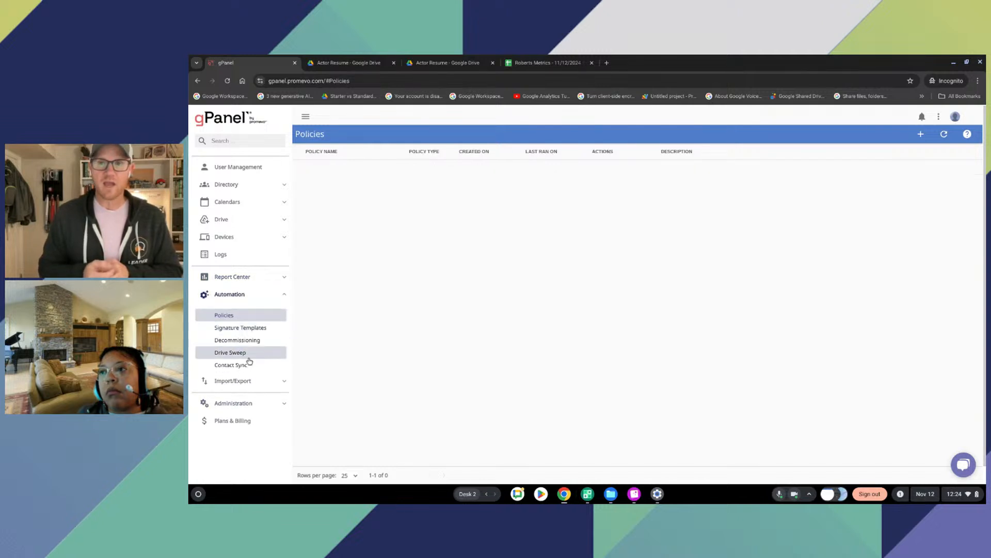
click(252, 327)
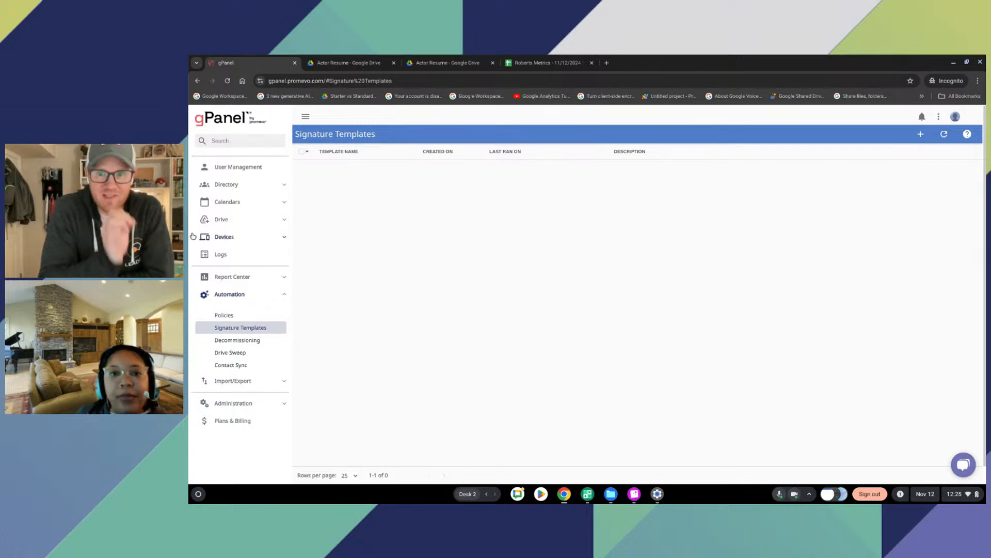
Return to User Management and look at the Help chat's article search and chat history, closing it when done
click(235, 168)
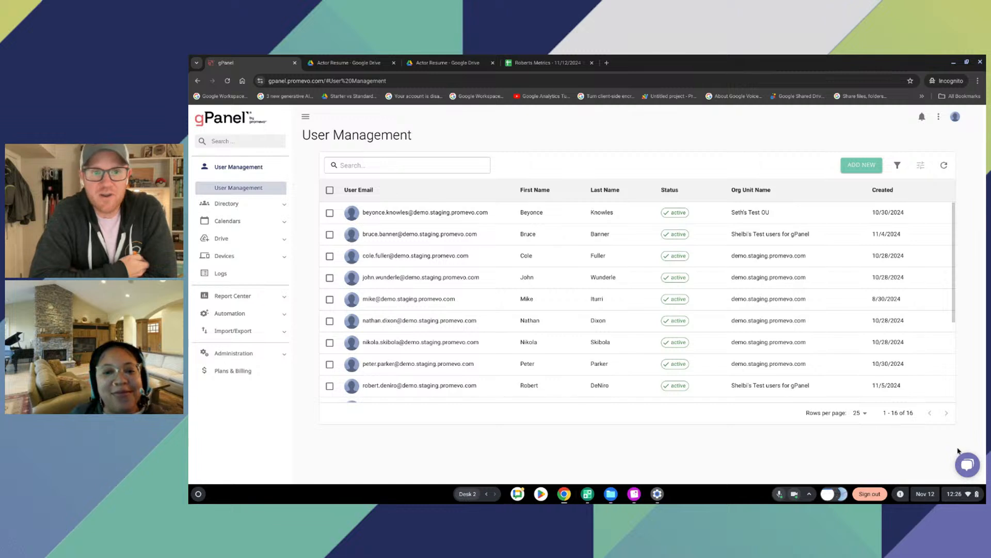
click(960, 468)
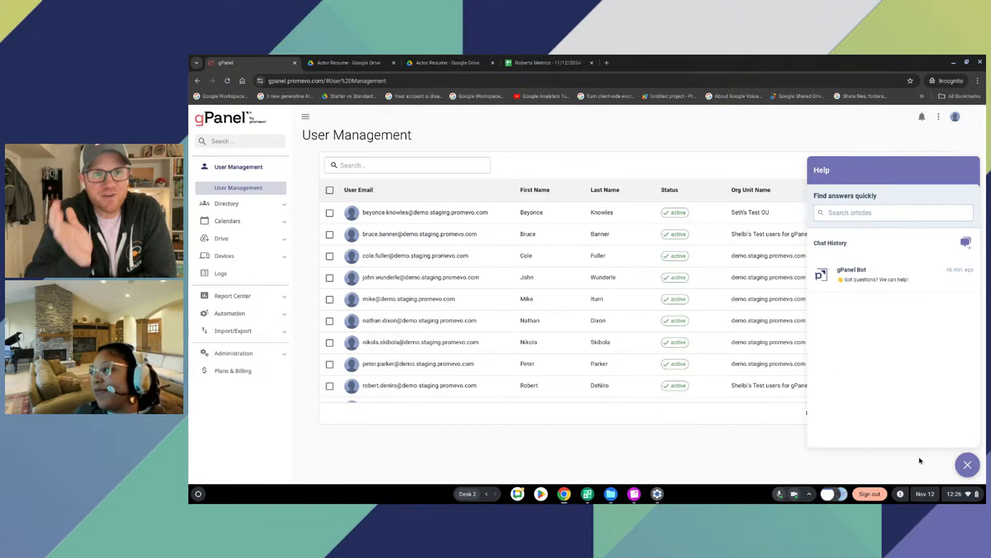
click(964, 461)
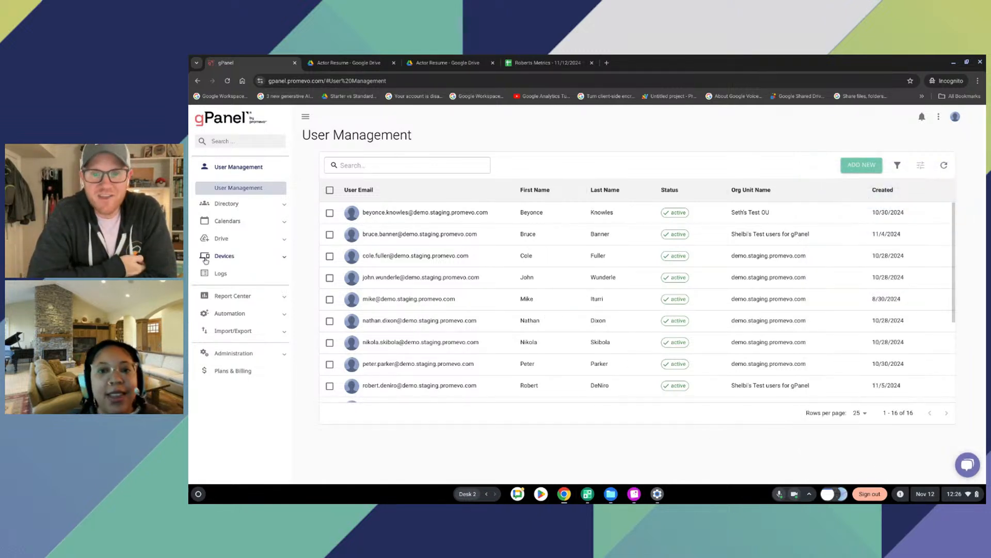